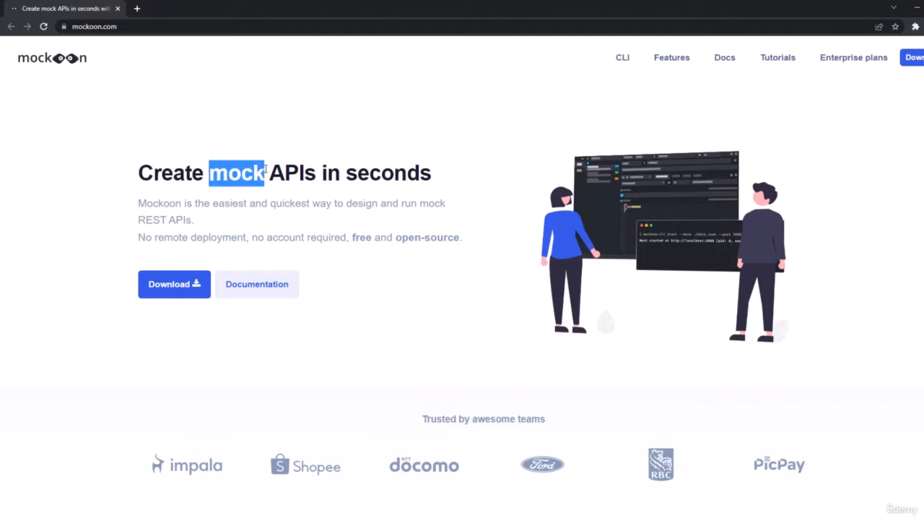
Step: Download the Windows installer of Mockoon from the site's download page
{"action": "left_click", "coordinate": [256, 124]}
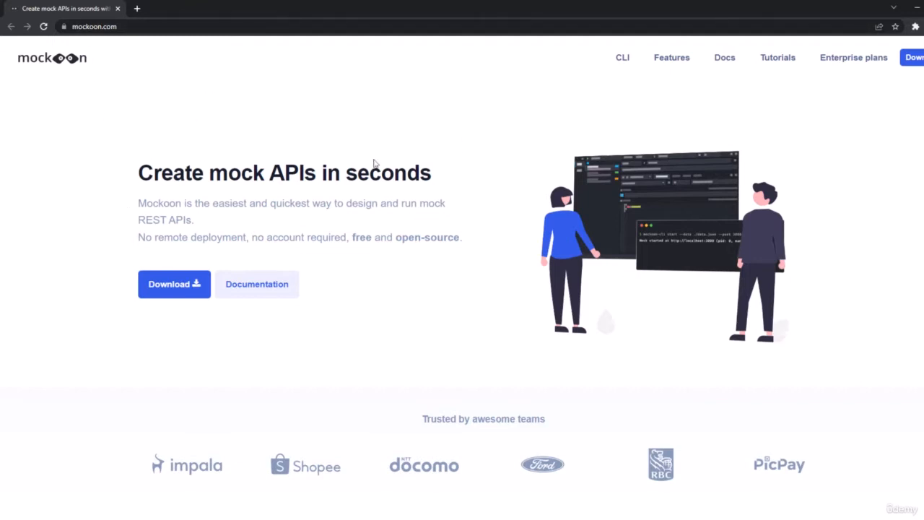
{"action": "left_click", "coordinate": [171, 288]}
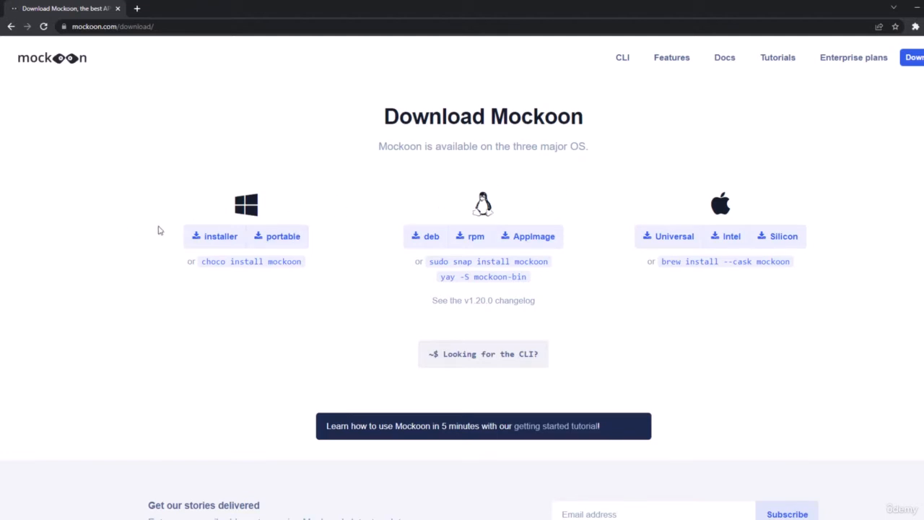
{"action": "left_click", "coordinate": [203, 239]}
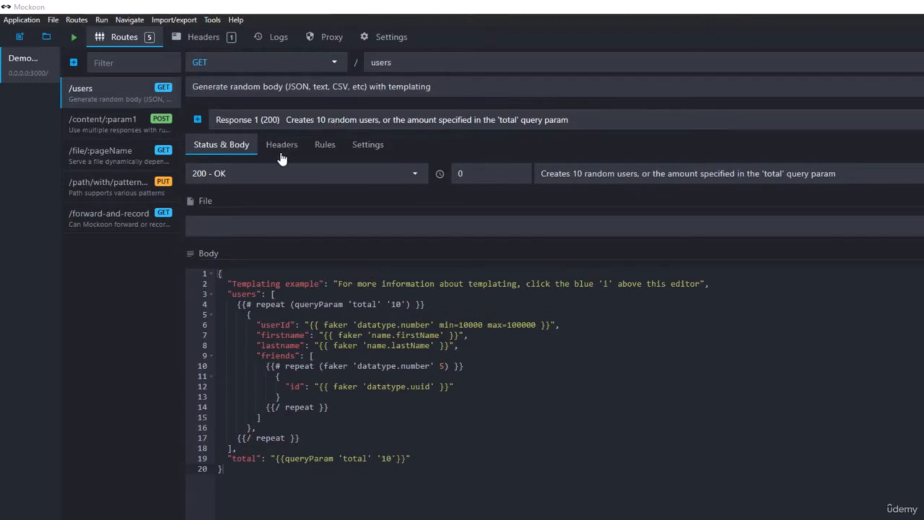
Step: Start a new environment in Mockoon, and copy the path of the src/app/tasks folder in Visual Studio Code
{"action": "left_click", "coordinate": [54, 20]}
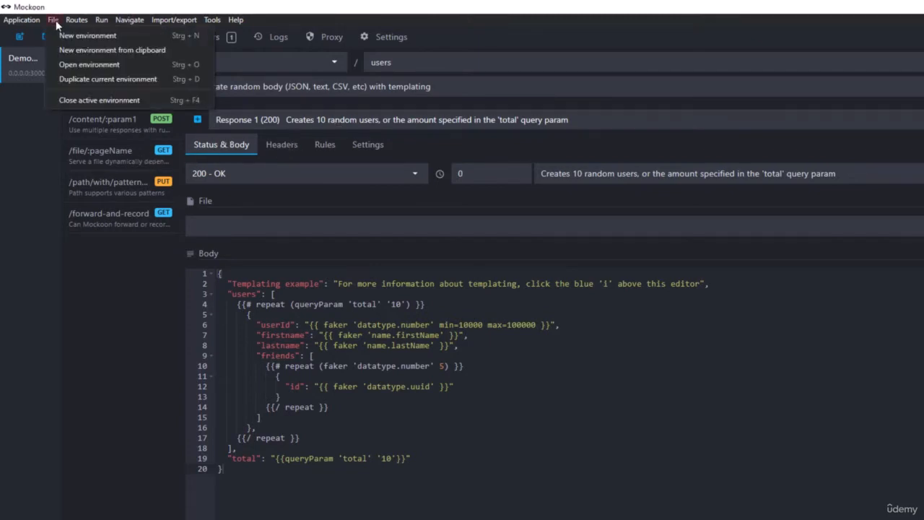
{"action": "left_click", "coordinate": [90, 38]}
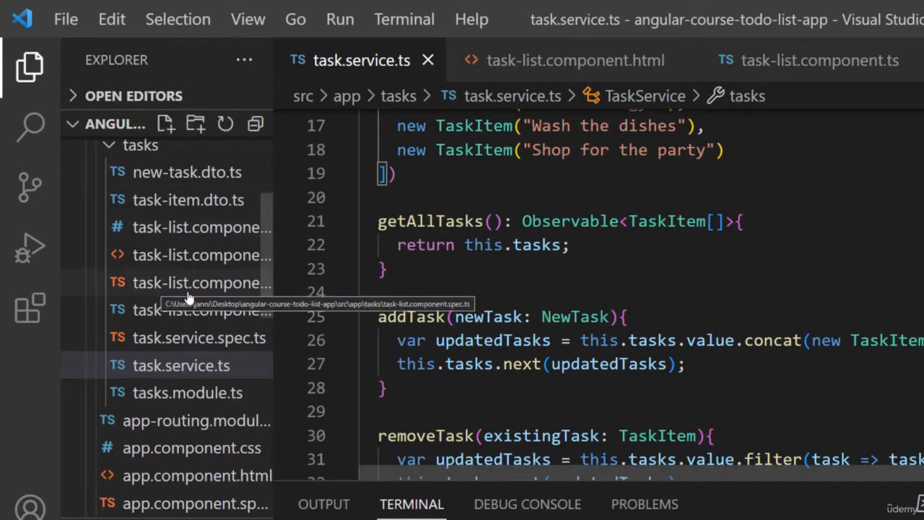
{"action": "scroll", "coordinate": [162, 295], "scroll_direction": "up", "scroll_amount": 2}
{"action": "scroll", "coordinate": [168, 310], "scroll_direction": "up", "scroll_amount": 4}
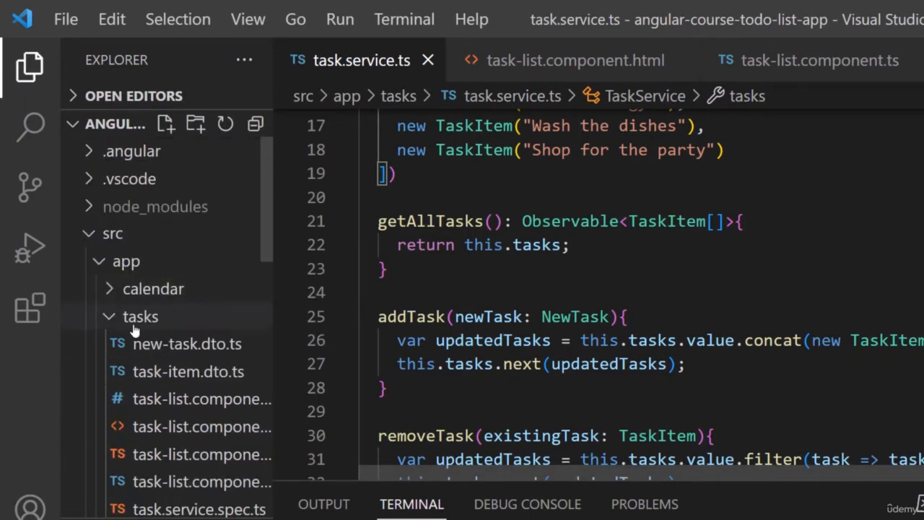
{"action": "left_click", "coordinate": [112, 321]}
{"action": "right_click", "coordinate": [165, 319]}
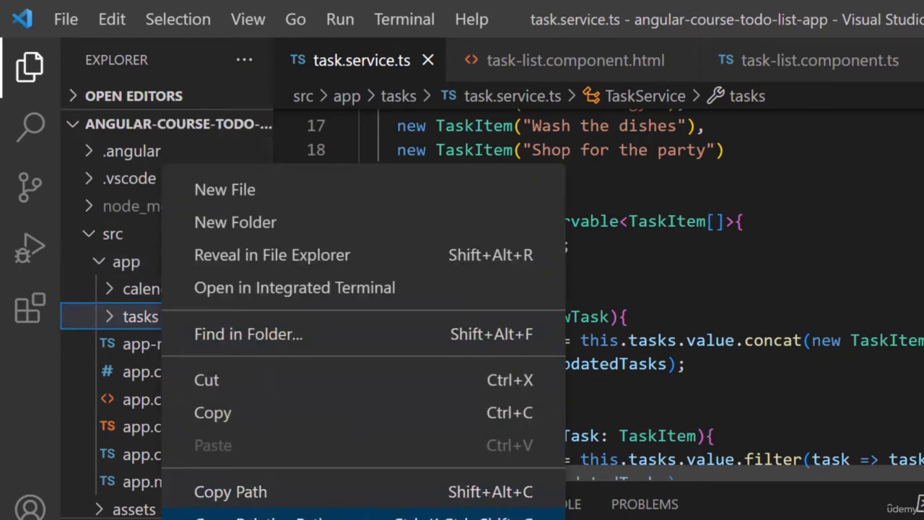
{"action": "left_click", "coordinate": [231, 495]}
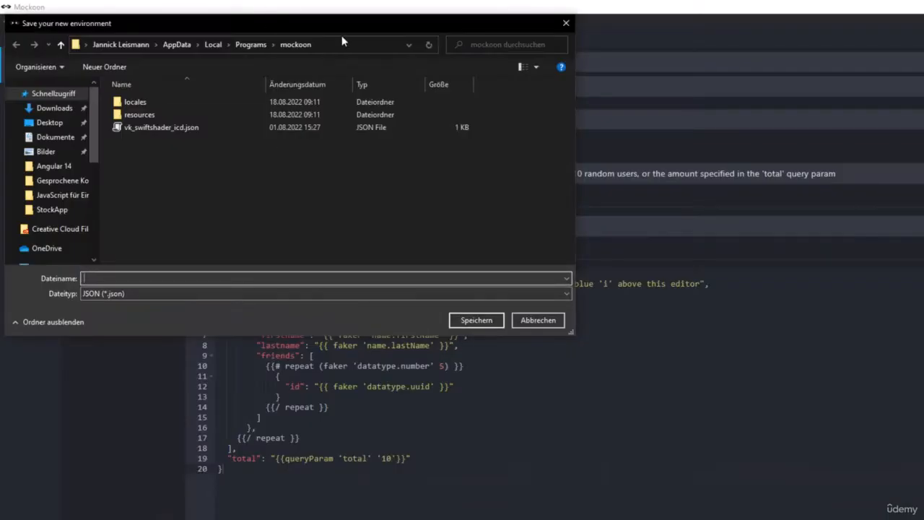
Step: Switch back to Mockoon and set the new environment's save location to the project's src\app\tasks folder using the copied path
{"action": "left_click", "coordinate": [333, 46]}
{"action": "double_click", "coordinate": [322, 47]}
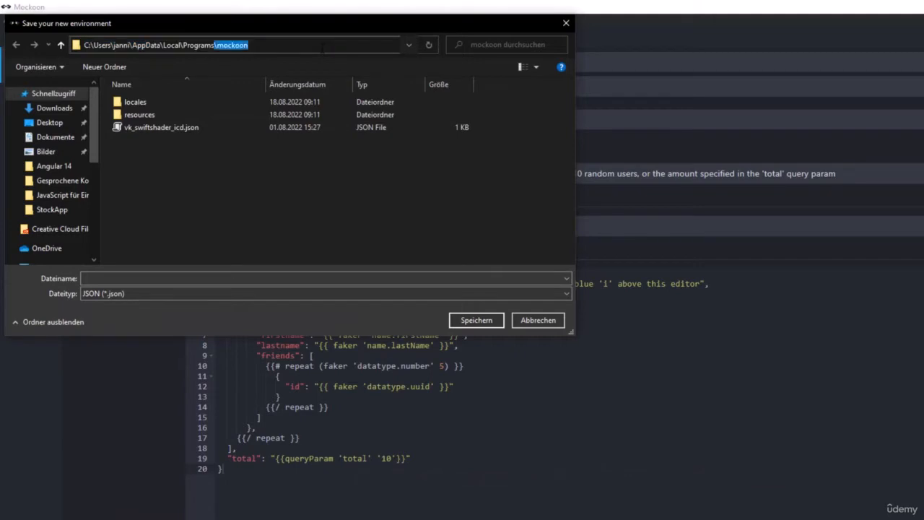
{"action": "double_click", "coordinate": [323, 48]}
{"action": "left_click", "coordinate": [323, 49]}
{"action": "key", "text": "ctrl+a"}
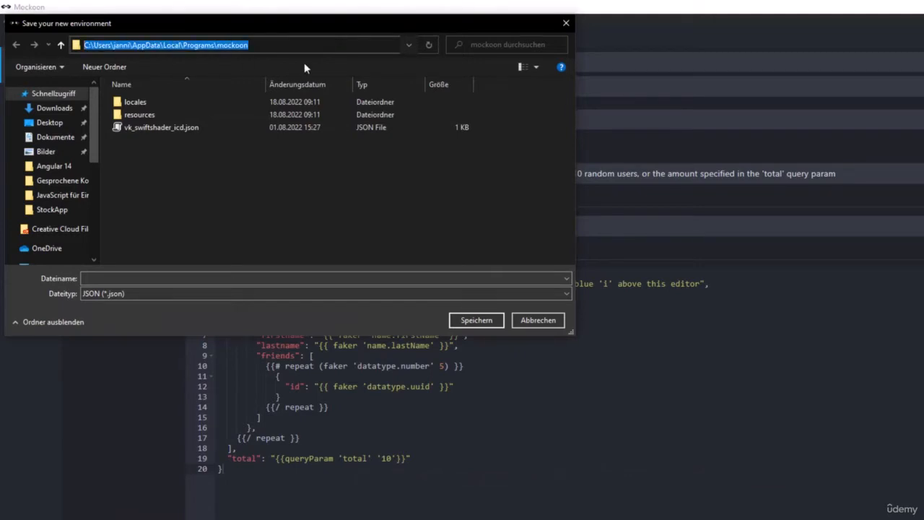
{"action": "type", "text": "C:\\Users\\janni\\Desktop\\angular-course-todo-list-app\\src\\app\\tasks"}
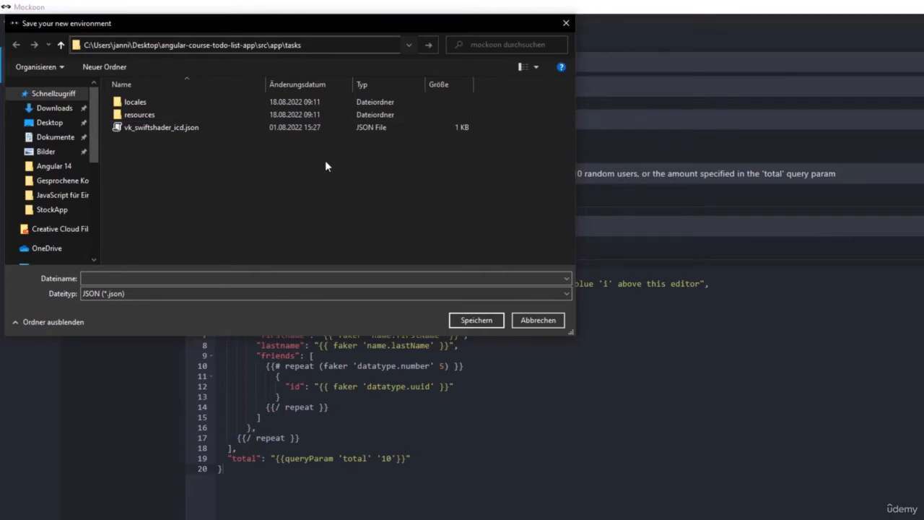
{"action": "key", "text": "Return"}
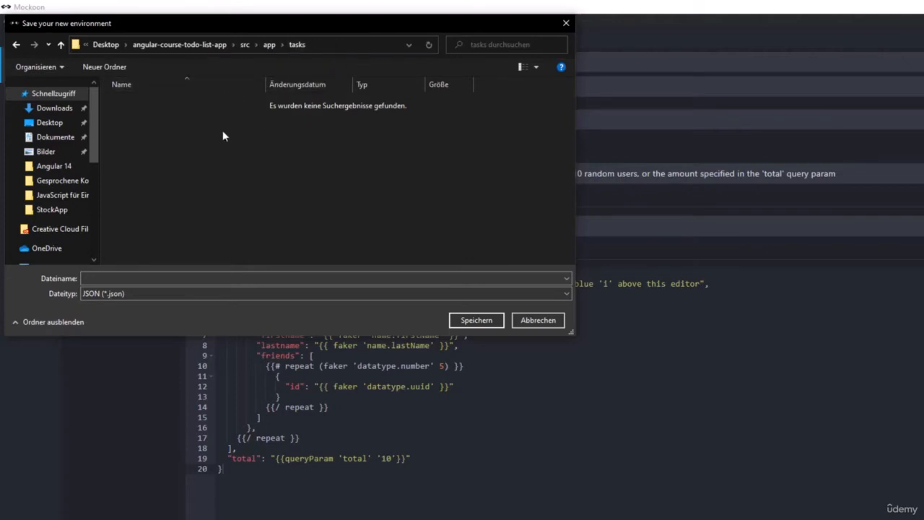
Step: Create a folder named task-api-mocks inside the tasks folder and open it
{"action": "right_click", "coordinate": [205, 149]}
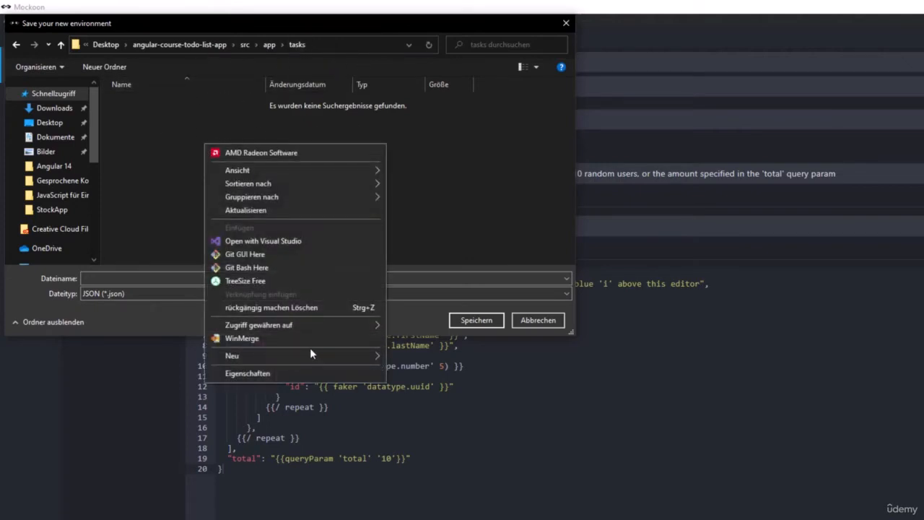
{"action": "mouse_move", "coordinate": [311, 355]}
{"action": "left_click", "coordinate": [458, 361]}
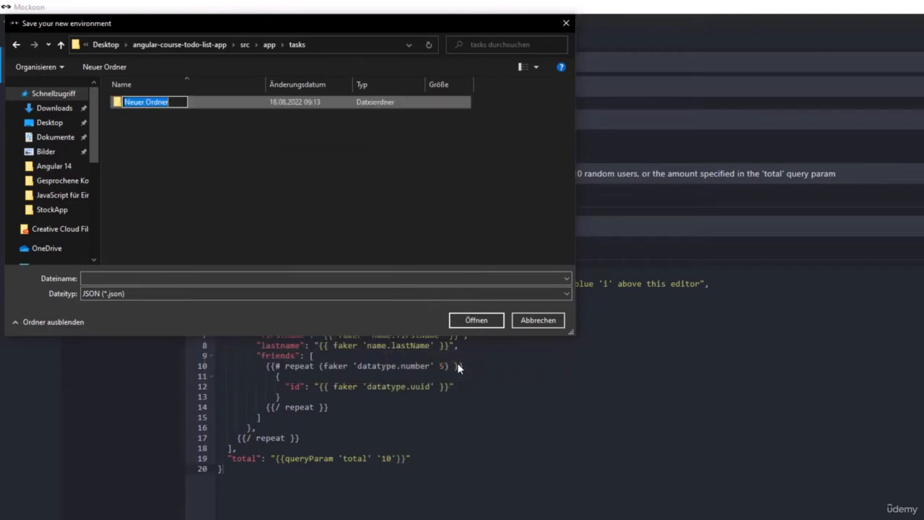
{"action": "type", "text": "task-"}
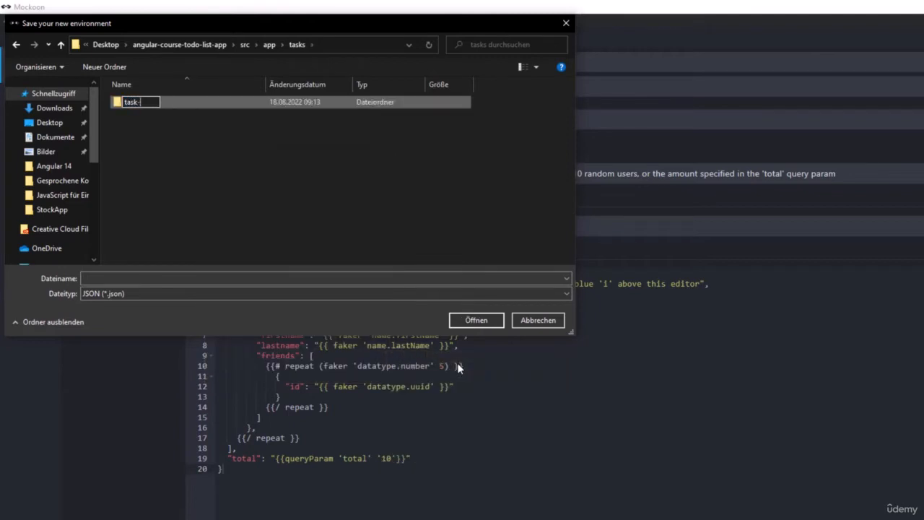
{"action": "type", "text": "api-mocks"}
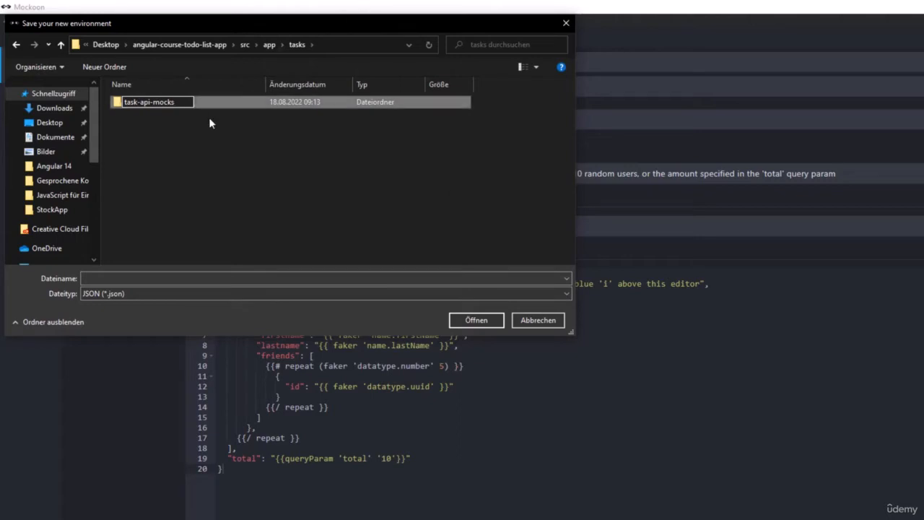
{"action": "left_click", "coordinate": [227, 103]}
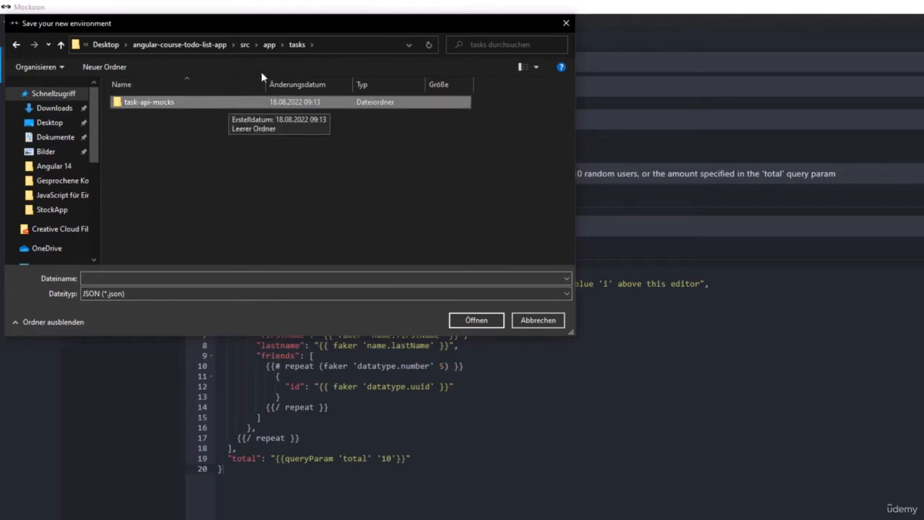
{"action": "double_click", "coordinate": [184, 102]}
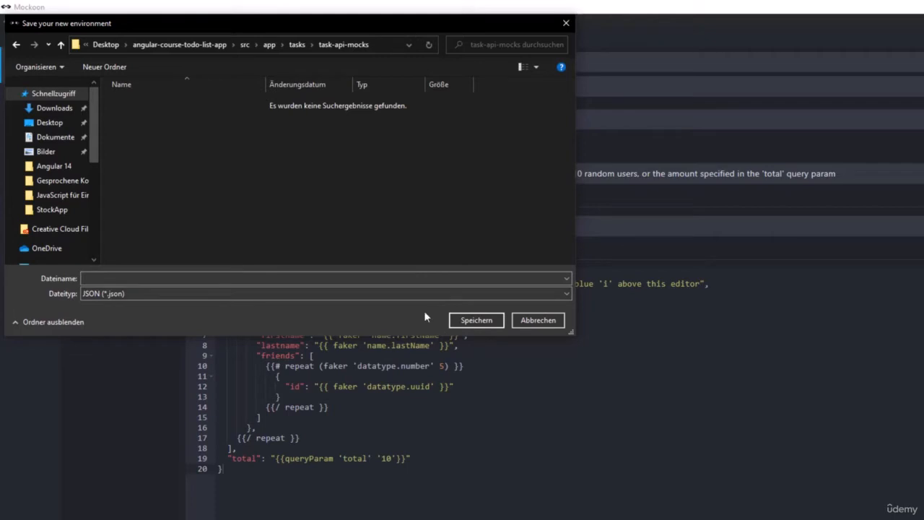
Step: Save the new environment as task-api-mocks.json in the task-api-mocks folder
{"action": "left_click", "coordinate": [293, 277]}
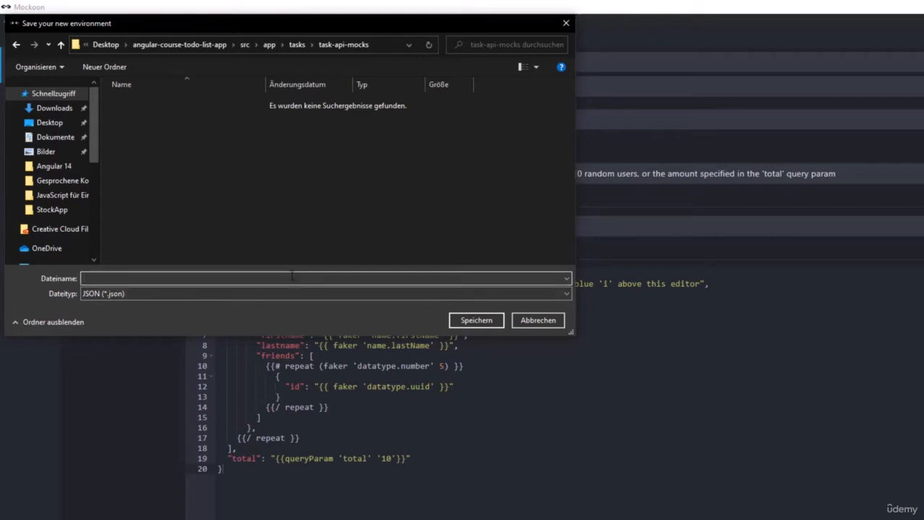
{"action": "type", "text": "task-api-mocks.json"}
{"action": "left_click", "coordinate": [477, 322]}
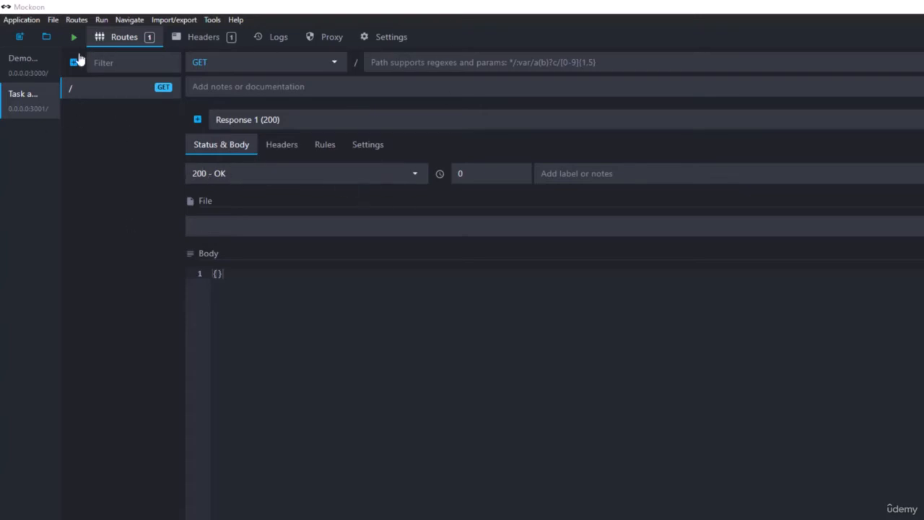
Step: Add a second route to the new task environment
{"action": "left_click", "coordinate": [74, 62]}
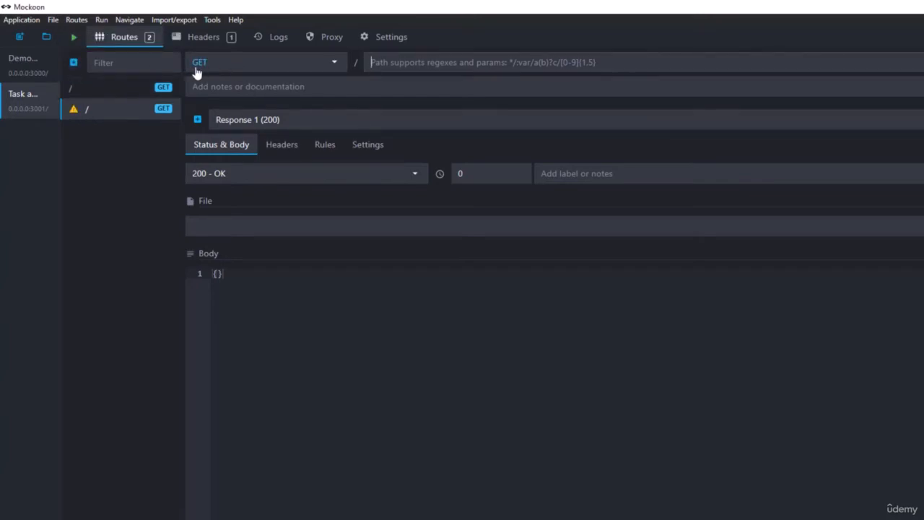
Step: Try the POST, PUT and DELETE methods on the new route and return it to GET
{"action": "left_click", "coordinate": [196, 65]}
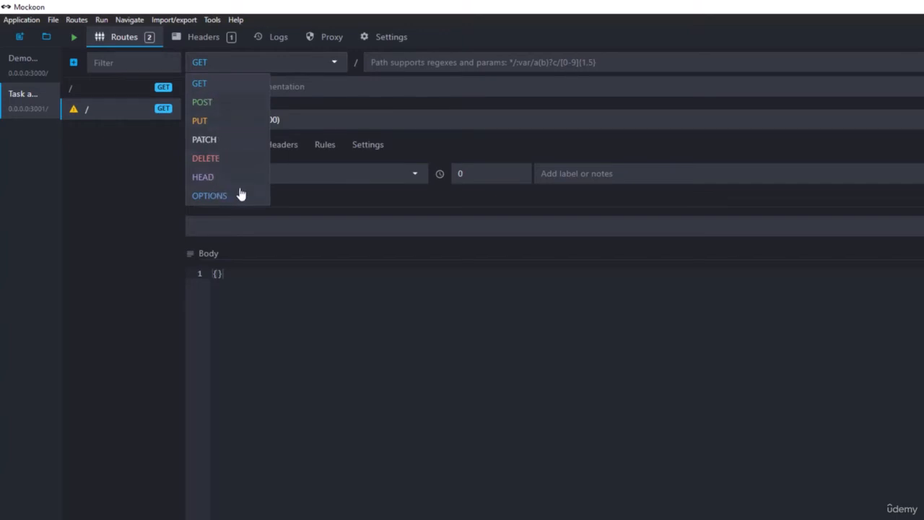
{"action": "left_click", "coordinate": [246, 70]}
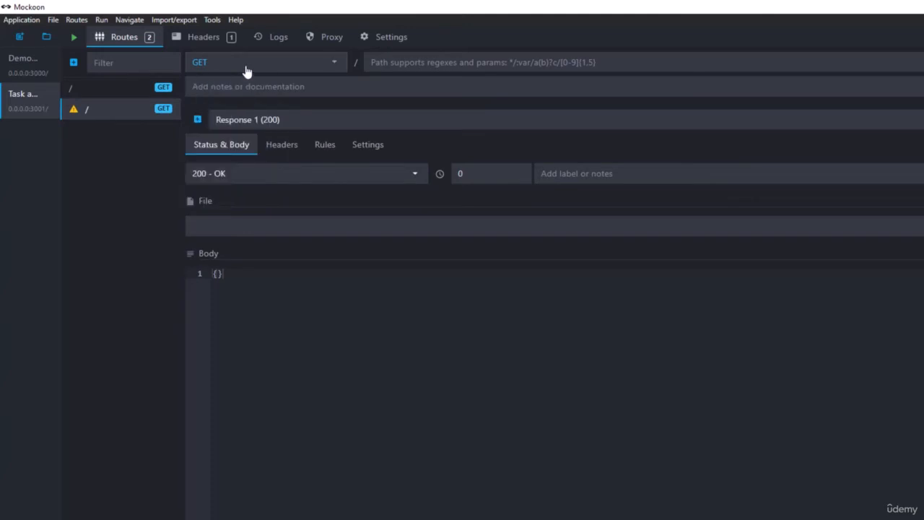
{"action": "left_click", "coordinate": [245, 70]}
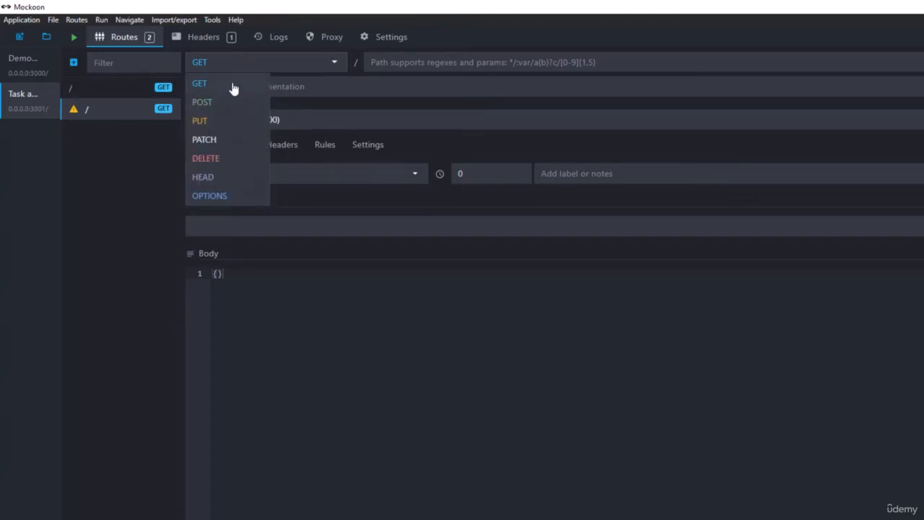
{"action": "left_click", "coordinate": [234, 86]}
{"action": "left_click", "coordinate": [236, 72]}
{"action": "left_click", "coordinate": [224, 101]}
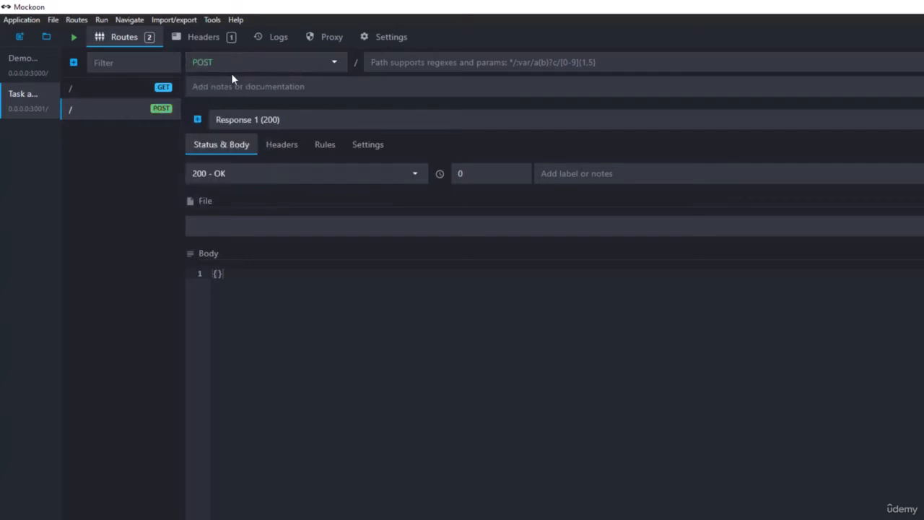
{"action": "left_click", "coordinate": [236, 72]}
{"action": "left_click", "coordinate": [229, 124]}
{"action": "left_click", "coordinate": [245, 63]}
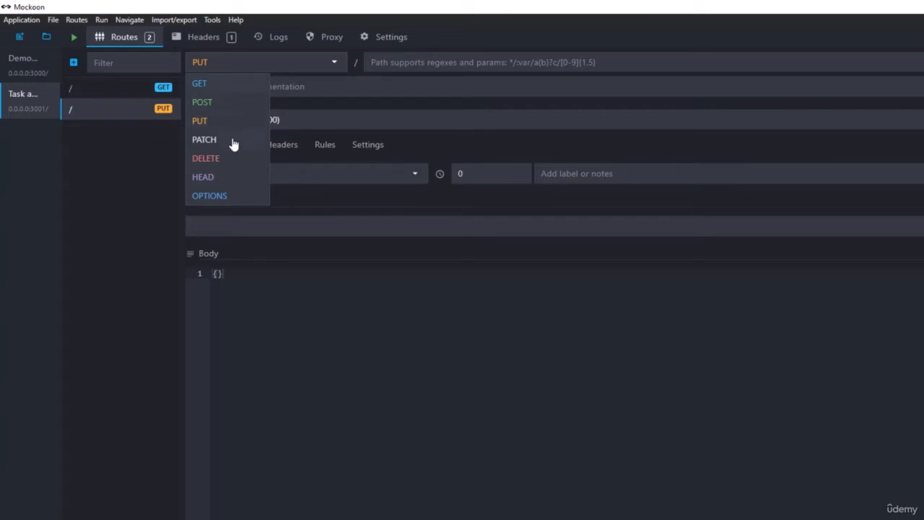
{"action": "left_click", "coordinate": [216, 160]}
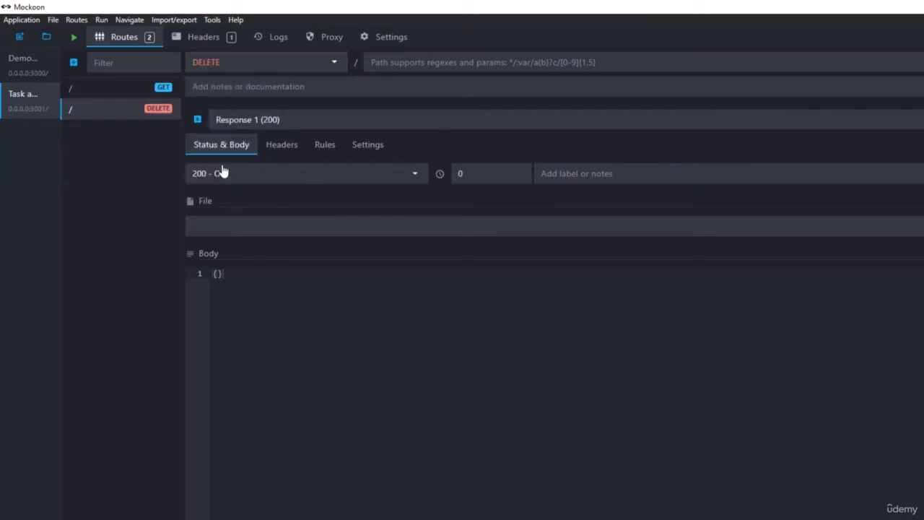
{"action": "left_click", "coordinate": [260, 66]}
{"action": "left_click", "coordinate": [230, 87]}
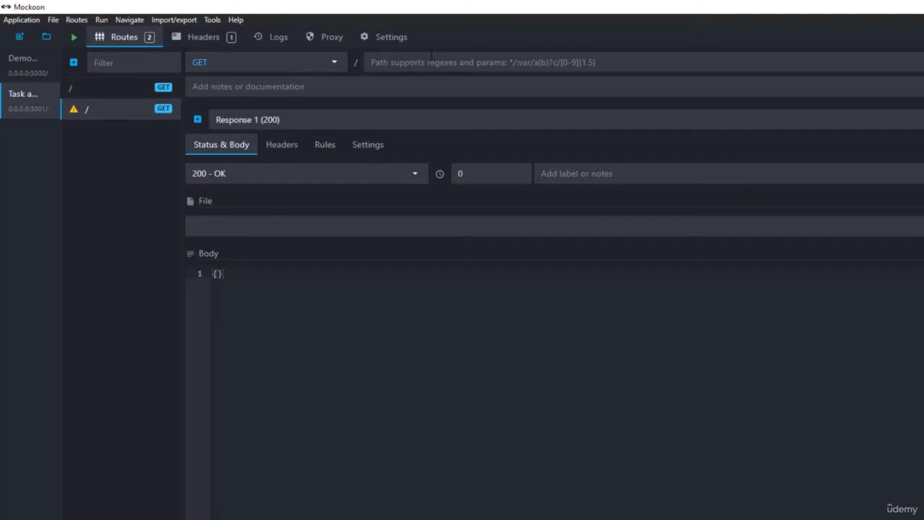
Step: Set the path of the new GET route to tasks
{"action": "left_click", "coordinate": [428, 60]}
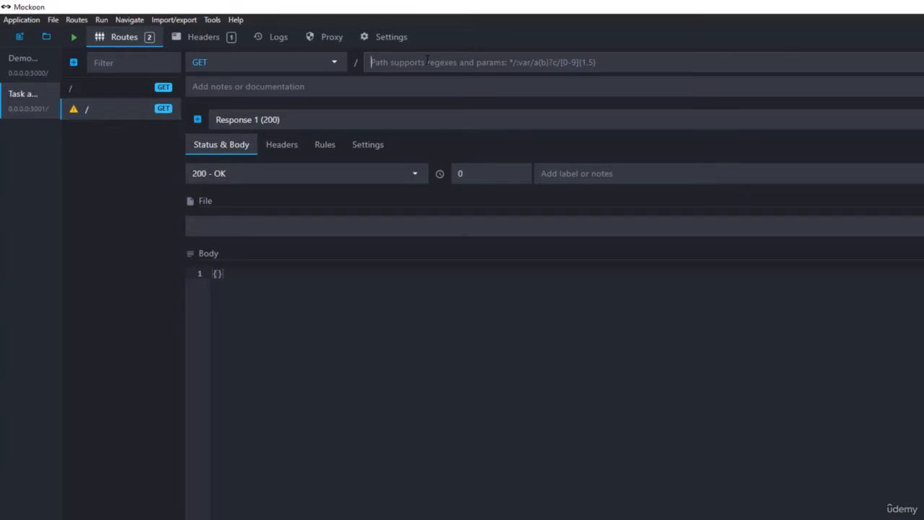
{"action": "type", "text": "tasks"}
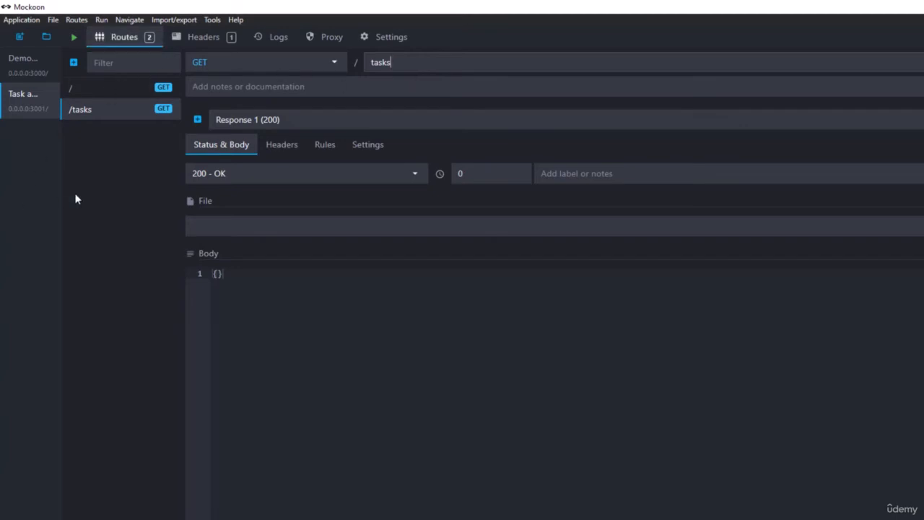
Step: Delete the default GET route with the empty path from the environment
{"action": "left_click", "coordinate": [95, 94]}
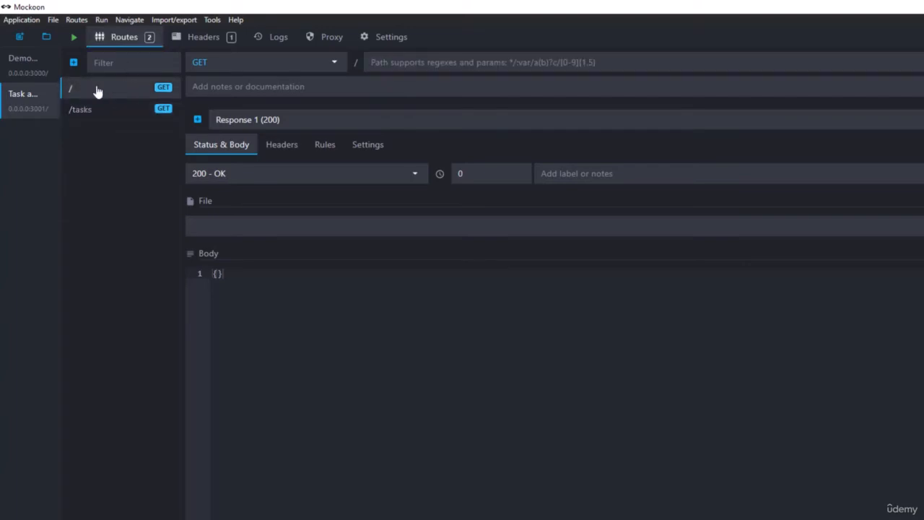
{"action": "right_click", "coordinate": [105, 91]}
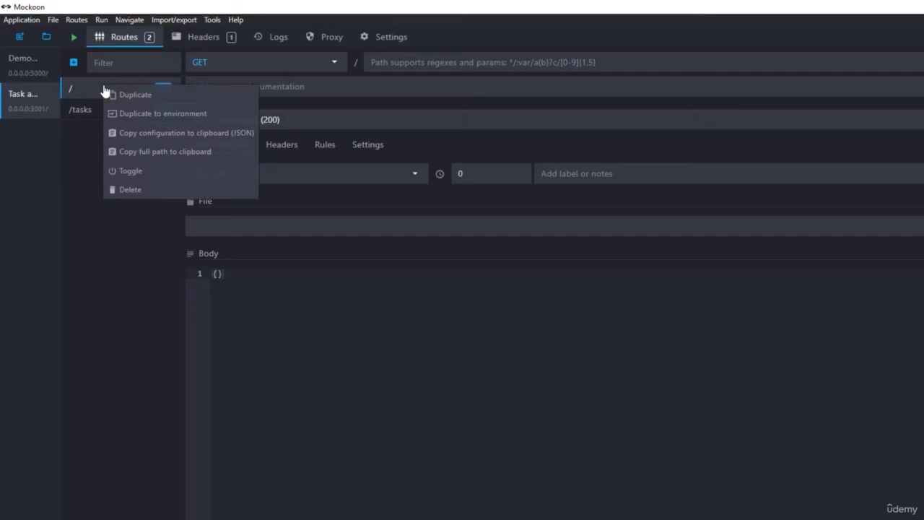
{"action": "left_click", "coordinate": [160, 189]}
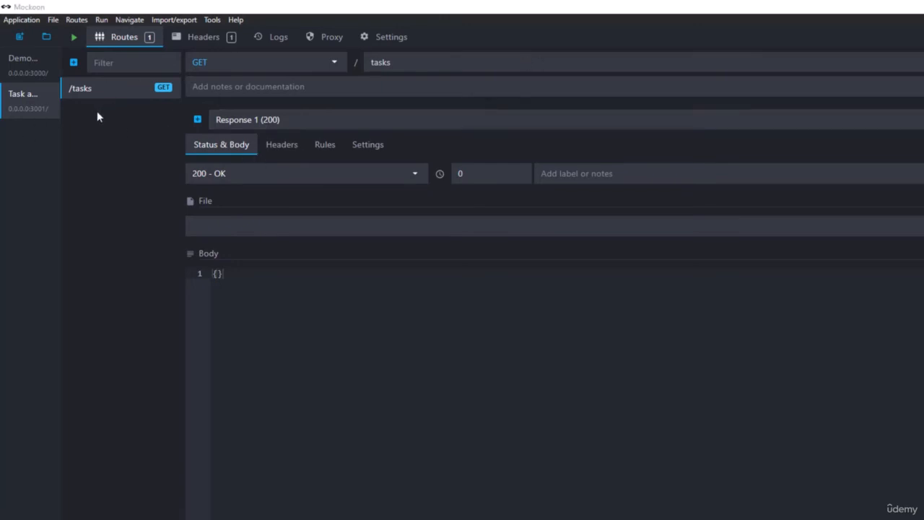
Step: Switch to Visual Studio Code and copy the five TaskItem entries from the tasks BehaviorSubject in task.service.ts
{"action": "left_click", "coordinate": [376, 318]}
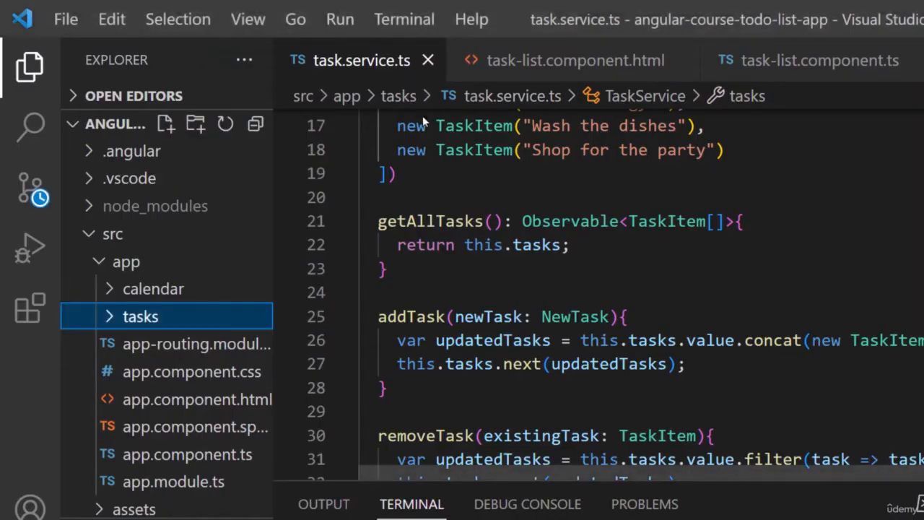
{"action": "scroll", "coordinate": [578, 289], "scroll_direction": "up", "scroll_amount": 3}
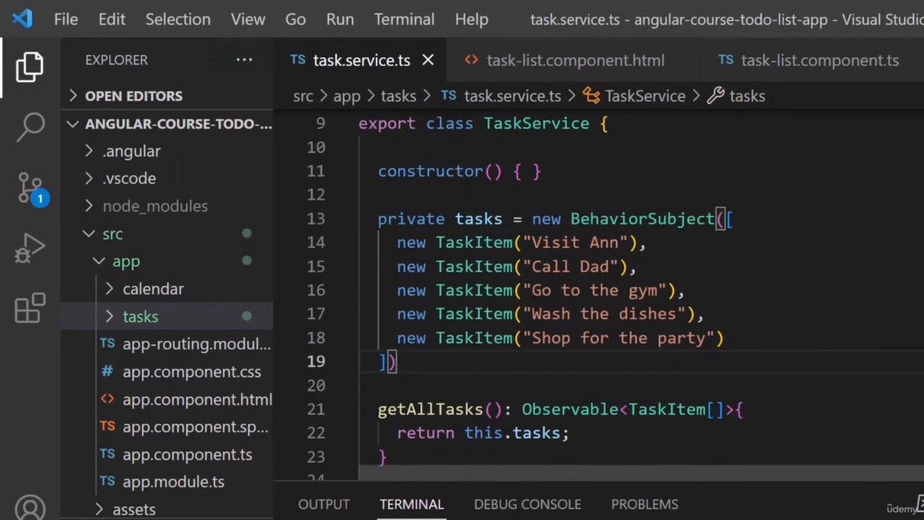
{"action": "left_click_drag", "start_coordinate": [724, 338], "coordinate": [359, 242]}
{"action": "key", "text": "ctrl+c"}
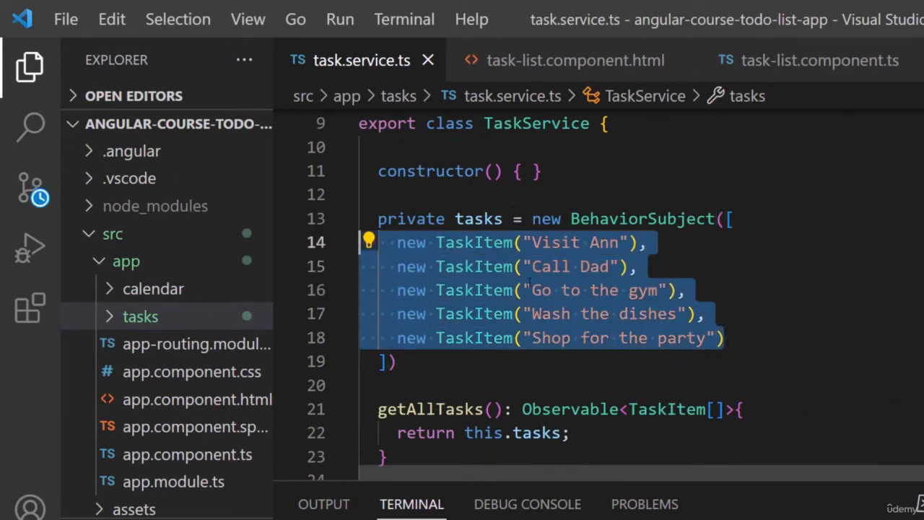
Step: Back in Mockoon, replace the /tasks response body with a square-bracketed array containing the copied TaskItem entries
{"action": "key", "text": "alt+Tab"}
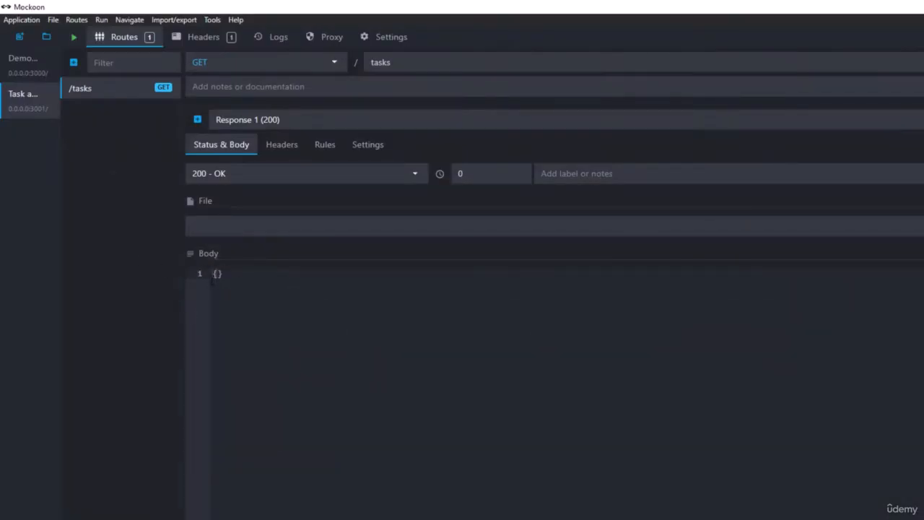
{"action": "left_click", "coordinate": [224, 273]}
{"action": "key", "text": "BackSpace"}
{"action": "key", "text": "BackSpace"}
{"action": "type", "text": "["}
{"action": "key", "text": "Return"}
{"action": "key", "text": "Return"}
{"action": "key", "text": "ctrl+v"}
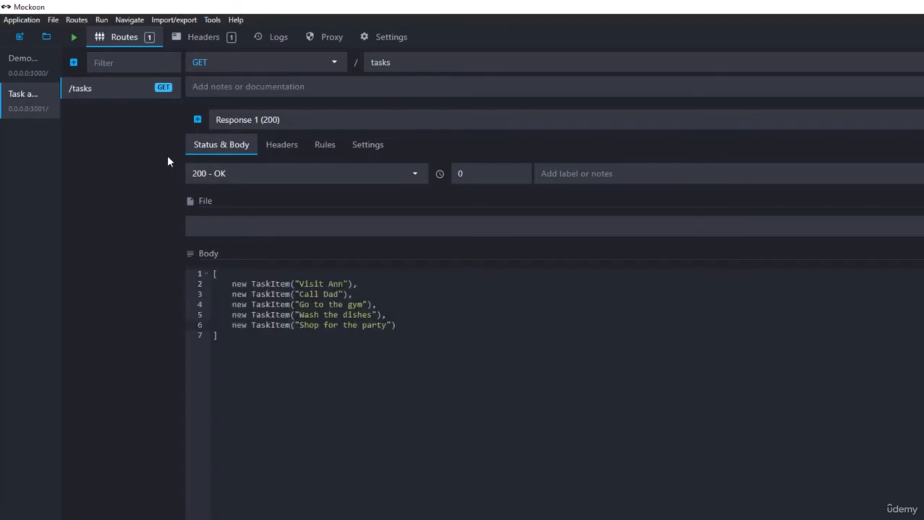
Step: Strip the TaskItem constructor call from the first array entry, leaving only its quoted title and a trailing comma
{"action": "left_click", "coordinate": [231, 284]}
{"action": "key", "text": "BackSpace"}
{"action": "key", "text": "BackSpace"}
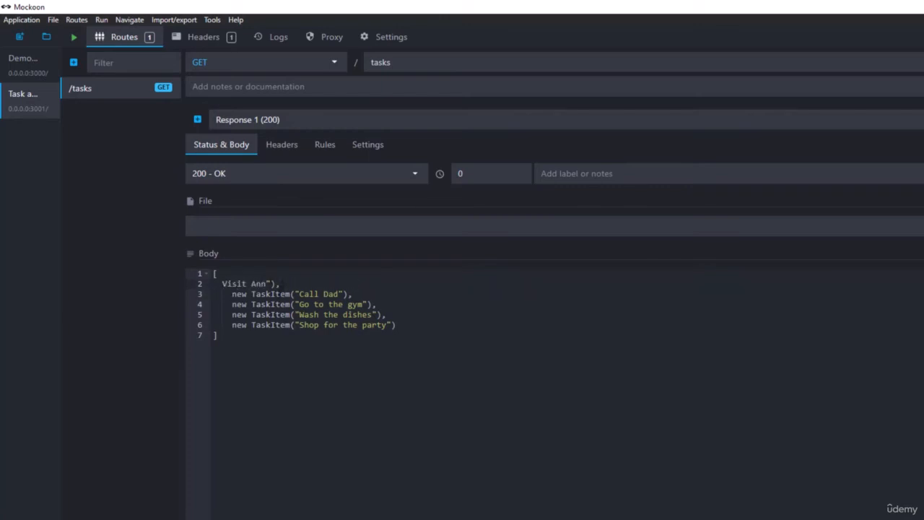
{"action": "left_click", "coordinate": [280, 284]}
{"action": "key", "text": "BackSpace"}
{"action": "key", "text": "BackSpace"}
{"action": "key", "text": "Left"}
{"action": "key", "text": "Left"}
{"action": "key", "text": "Left"}
{"action": "key", "text": "Left"}
{"action": "key", "text": "Left"}
{"action": "key", "text": "Left"}
{"action": "key", "text": "Left"}
{"action": "key", "text": "Left"}
{"action": "key", "text": "Left"}
{"action": "type", "text": "\""}
{"action": "left_click", "coordinate": [281, 285]}
{"action": "type", "text": ","}
Step: Reduce the second array entry to the plain string "Call Dad" with a trailing comma
{"action": "left_click_drag", "start_coordinate": [295, 295], "coordinate": [230, 294]}
{"action": "key", "text": "BackSpace"}
{"action": "key", "text": "BackSpace"}
{"action": "left_click", "coordinate": [287, 294]}
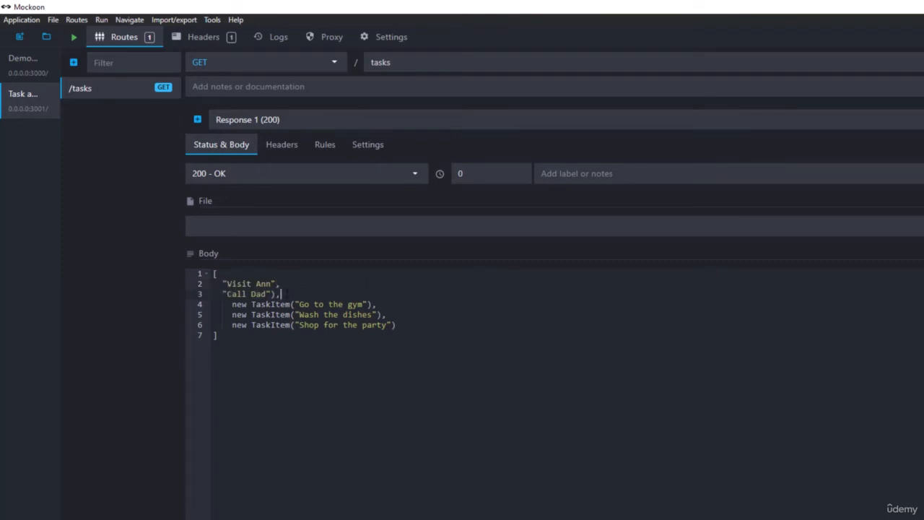
{"action": "key", "text": "BackSpace"}
{"action": "key", "text": "BackSpace"}
{"action": "type", "text": ","}
Step: Remove the TaskItem constructor call and closing parenthesis around the "Go to the gym" entry, keeping its trailing comma
{"action": "left_click_drag", "start_coordinate": [295, 304], "coordinate": [230, 304]}
{"action": "key", "text": "BackSpace"}
{"action": "key", "text": "BackSpace"}
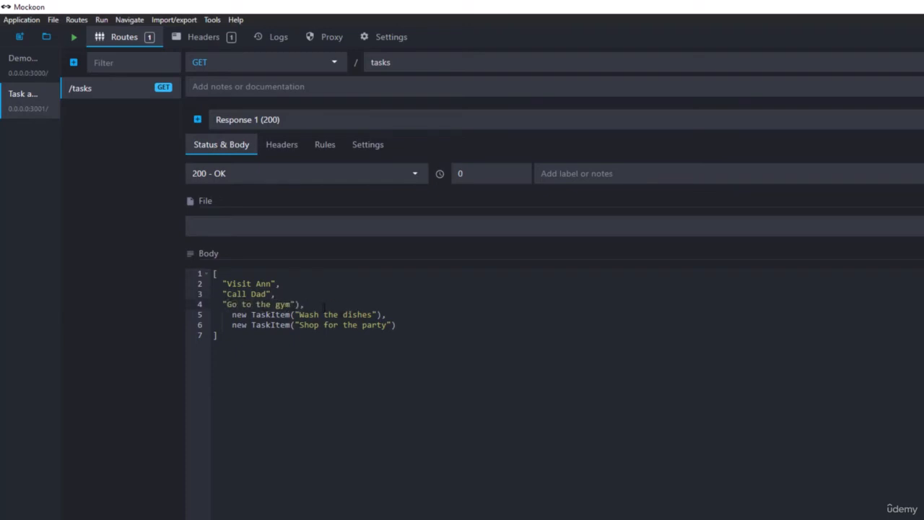
{"action": "type", "text": ","}
{"action": "left_click", "coordinate": [308, 304]}
{"action": "key", "text": "BackSpace"}
{"action": "key", "text": "BackSpace"}
{"action": "type", "text": ","}
Step: Delete the stray comma before "Go to the gym" and reduce the fourth entry to the plain string "Wash the dishes" with a trailing comma
{"action": "left_click_drag", "start_coordinate": [227, 314], "coordinate": [296, 315]}
{"action": "key", "text": "BackSpace"}
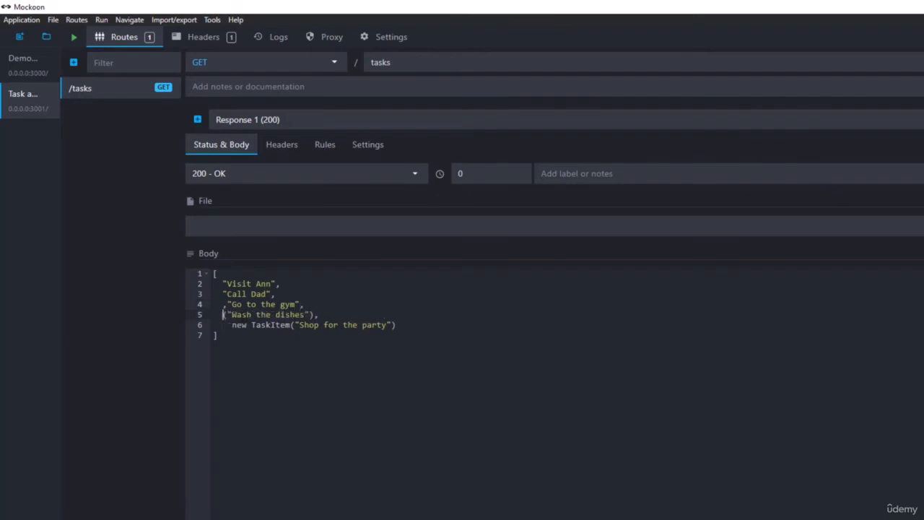
{"action": "left_click", "coordinate": [227, 304]}
{"action": "key", "text": "BackSpace"}
{"action": "left_click", "coordinate": [227, 315]}
{"action": "key", "text": "BackSpace"}
{"action": "left_click", "coordinate": [305, 314]}
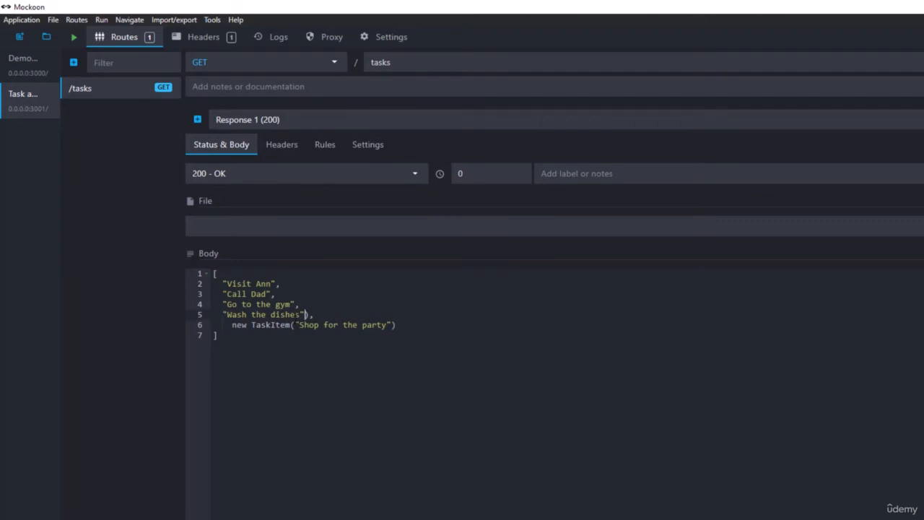
Step: Reduce the last array entry to the plain string "Shop for the party" without a trailing comma
{"action": "left_click_drag", "start_coordinate": [296, 324], "coordinate": [221, 324]}
{"action": "key", "text": "BackSpace"}
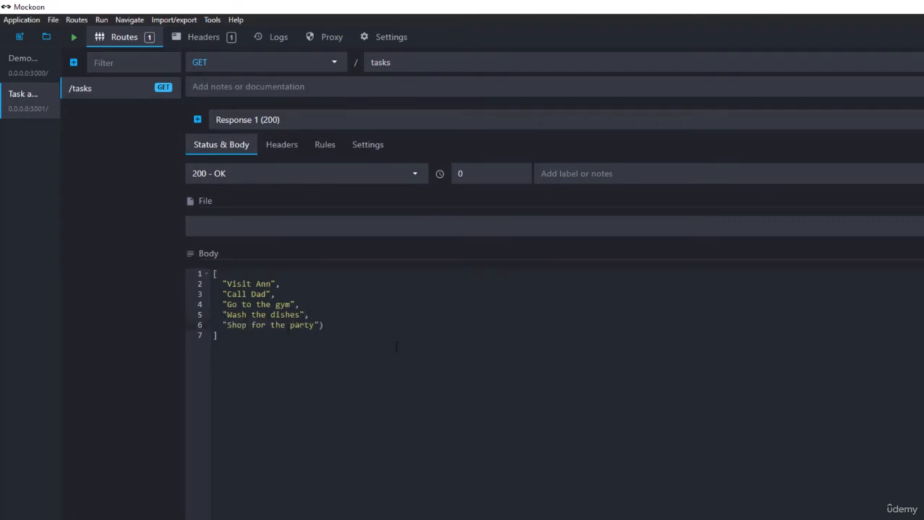
{"action": "type", "text": ","}
{"action": "left_click", "coordinate": [329, 324]}
{"action": "key", "text": "BackSpace"}
{"action": "left_click", "coordinate": [226, 324]}
{"action": "key", "text": "BackSpace"}
{"action": "left_click", "coordinate": [447, 368]}
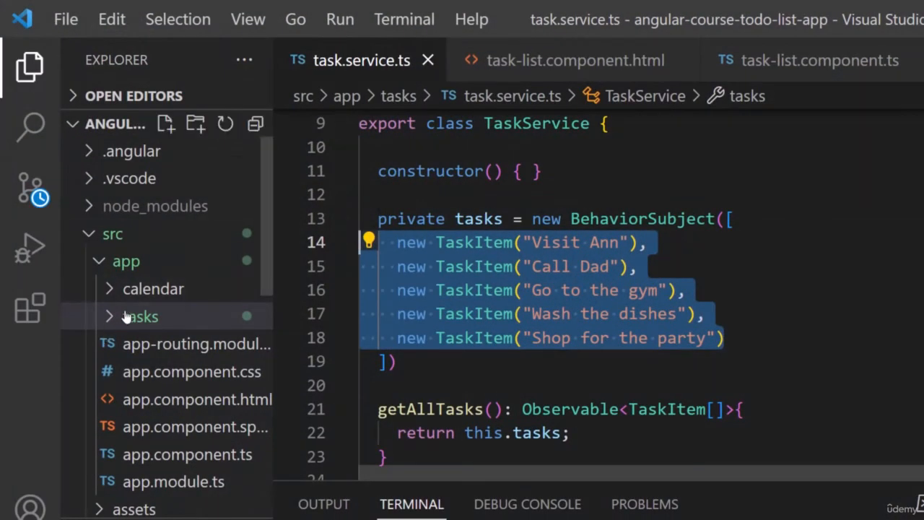
Step: In Visual Studio Code, open task-api-mocks.json from the task-api-mocks folder under tasks and keep the file explorer narrow
{"action": "left_click", "coordinate": [108, 321]}
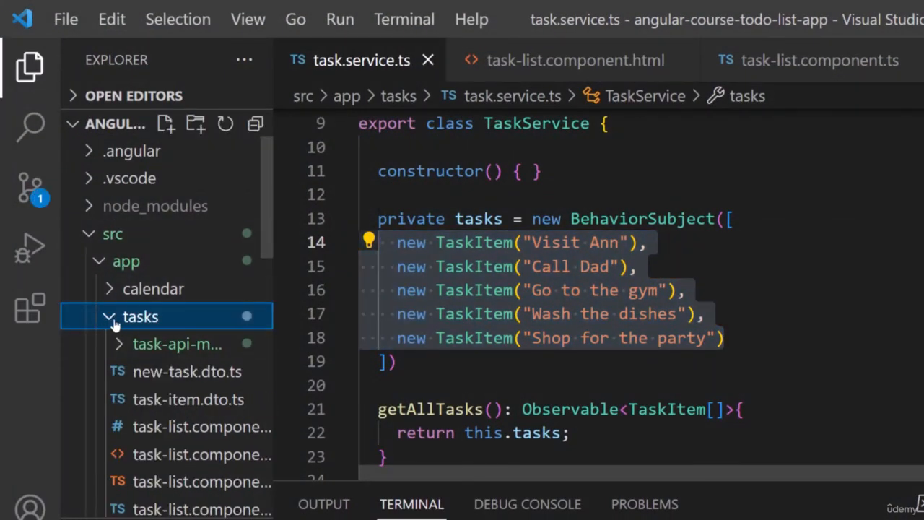
{"action": "left_click", "coordinate": [118, 345]}
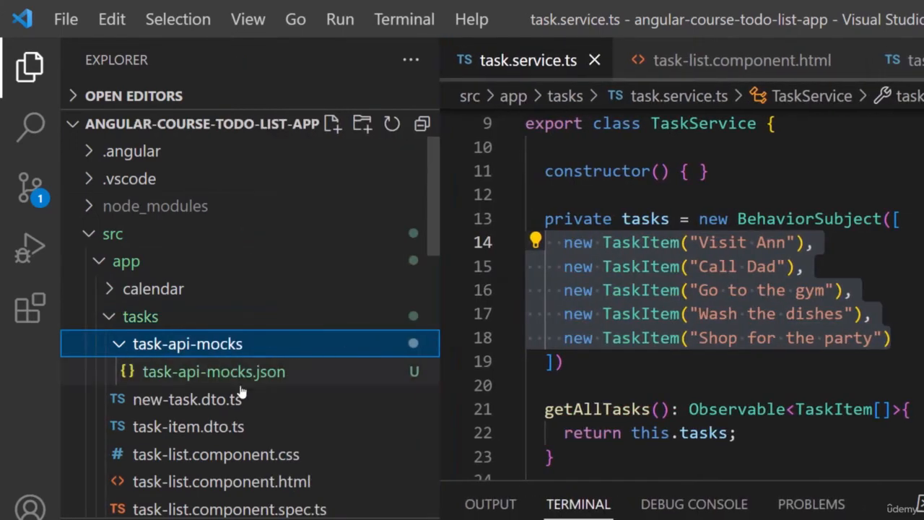
{"action": "left_click", "coordinate": [168, 378]}
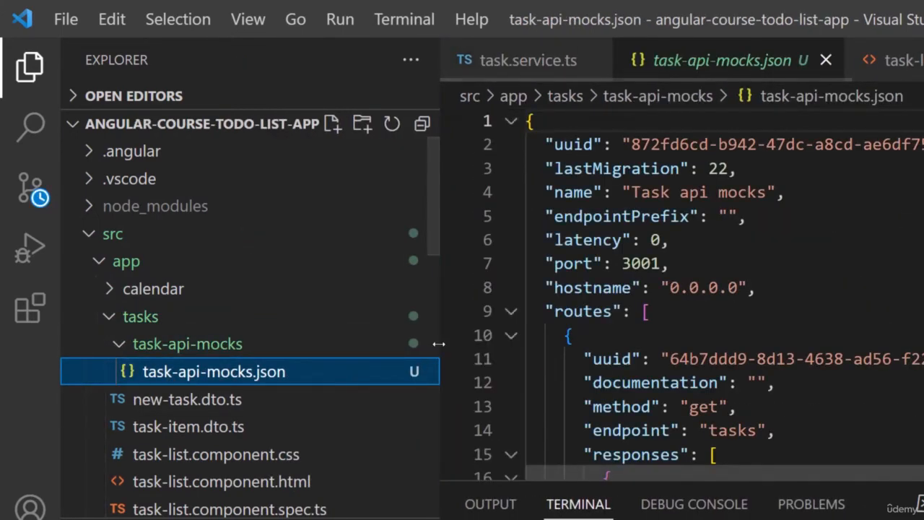
{"action": "left_click_drag", "start_coordinate": [439, 344], "coordinate": [273, 337]}
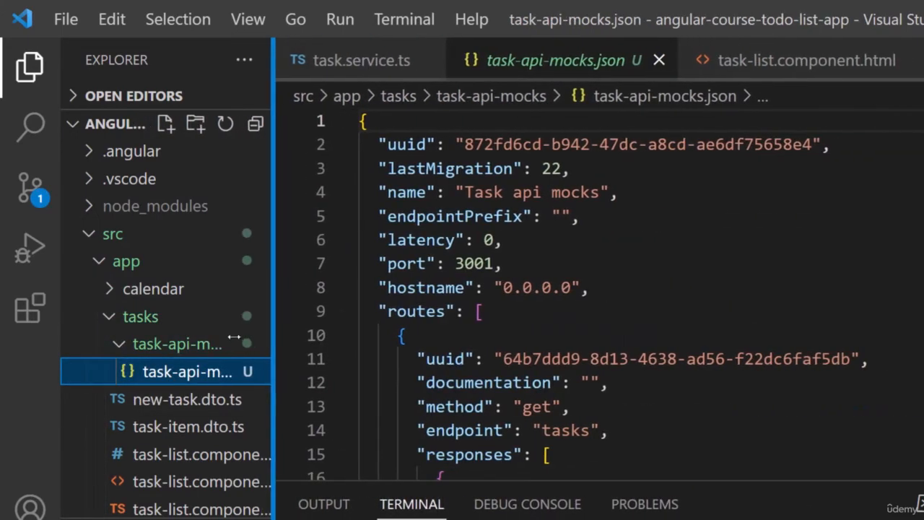
Step: Examine the environment name and port settings in task-api-mocks.json
{"action": "left_click", "coordinate": [633, 209]}
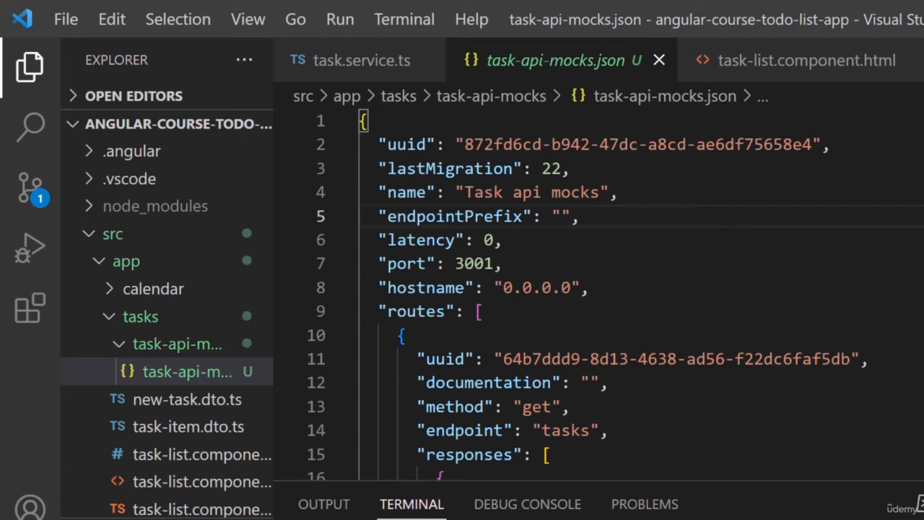
{"action": "left_click_drag", "start_coordinate": [465, 192], "coordinate": [599, 192]}
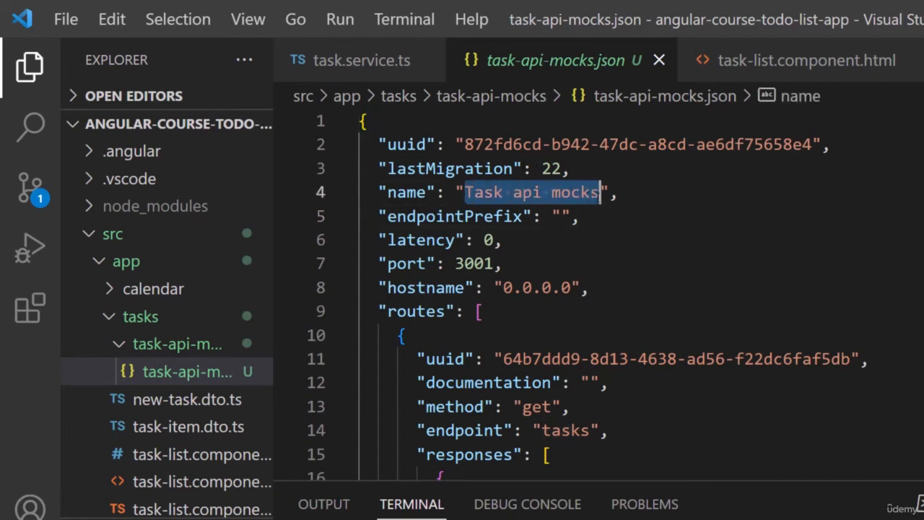
{"action": "left_click_drag", "start_coordinate": [455, 264], "coordinate": [494, 264]}
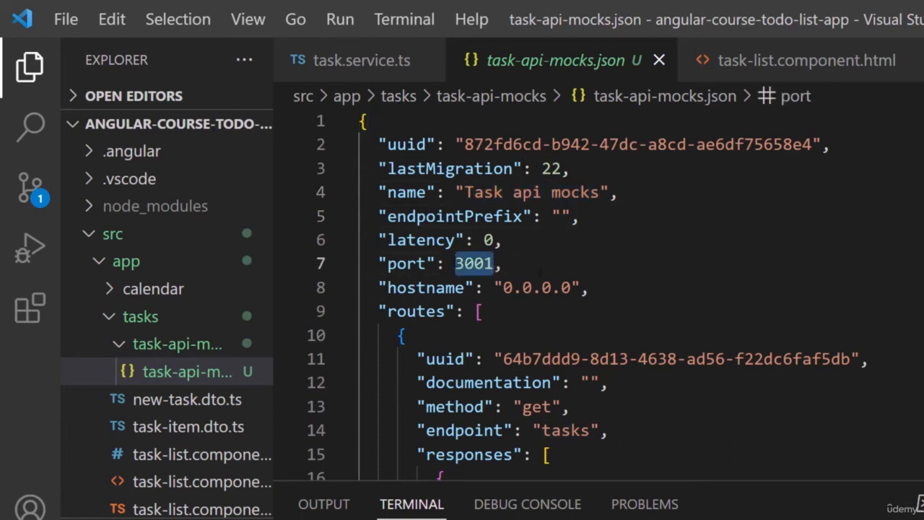
{"action": "left_click", "coordinate": [539, 270]}
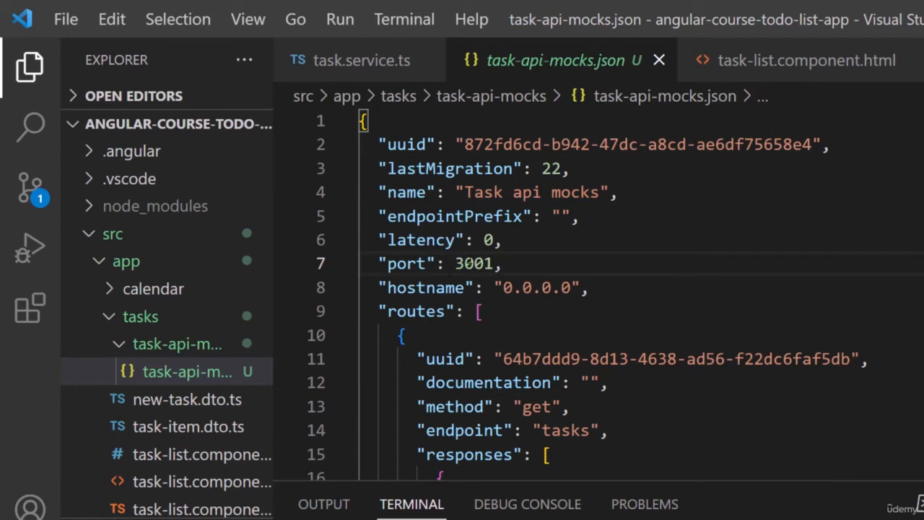
{"action": "left_click", "coordinate": [468, 264]}
Step: Examine the routes section of task-api-mocks.json, including the route's method, endpoint and response body
{"action": "scroll", "coordinate": [679, 267], "scroll_direction": "down", "scroll_amount": 2}
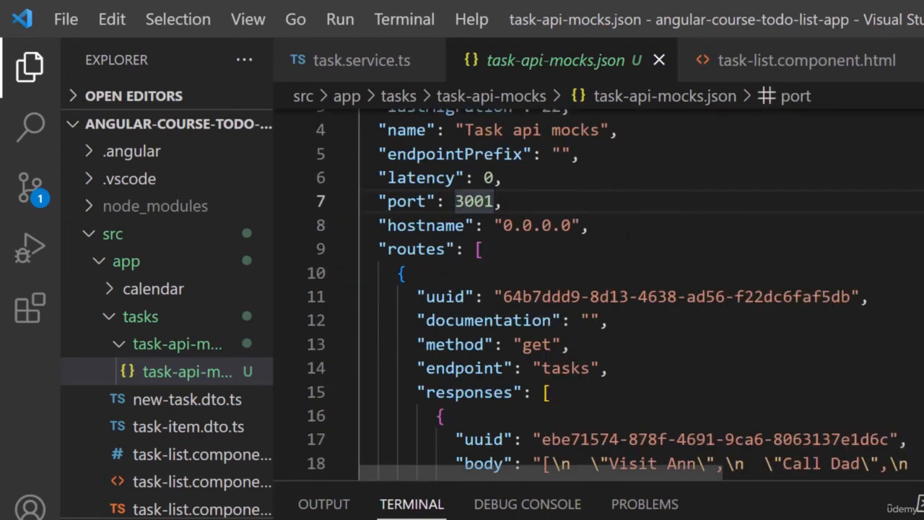
{"action": "scroll", "coordinate": [678, 267], "scroll_direction": "down", "scroll_amount": 1}
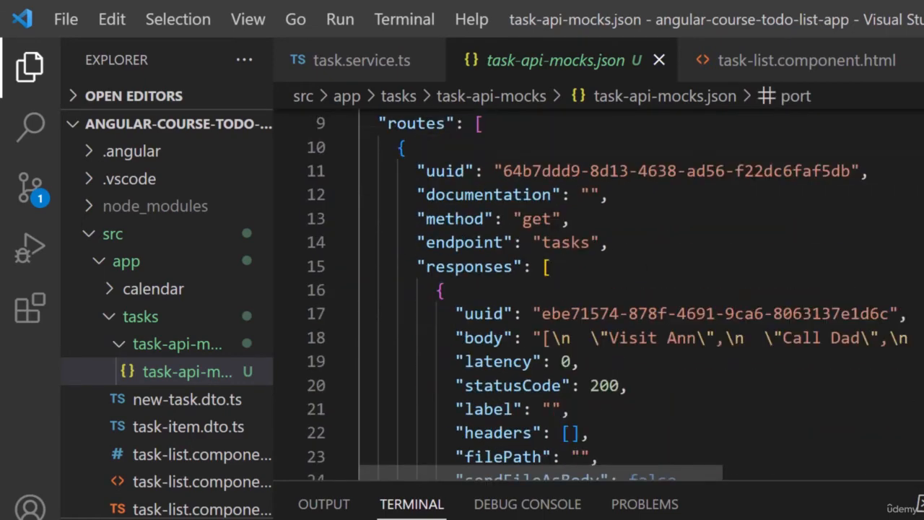
{"action": "scroll", "coordinate": [418, 186], "scroll_direction": "up", "scroll_amount": 1}
{"action": "double_click", "coordinate": [419, 185]}
{"action": "scroll", "coordinate": [419, 185], "scroll_direction": "down", "scroll_amount": 1}
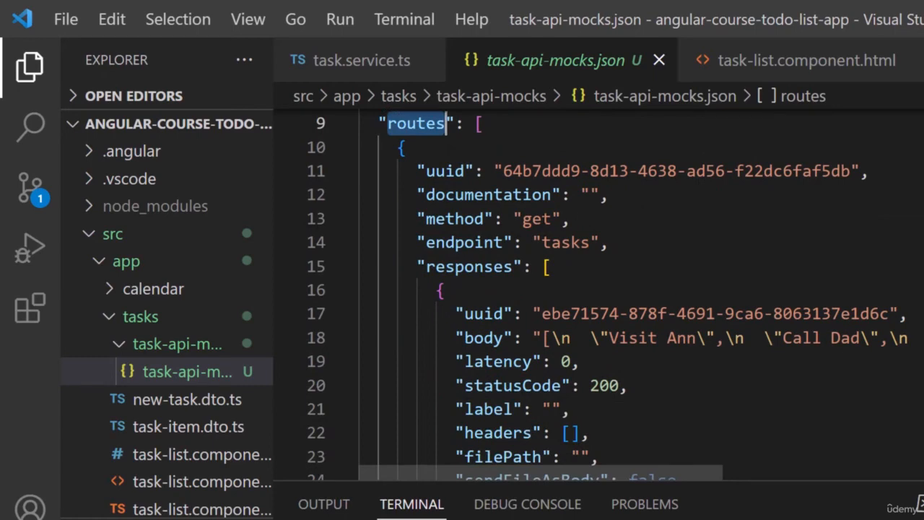
{"action": "double_click", "coordinate": [545, 218]}
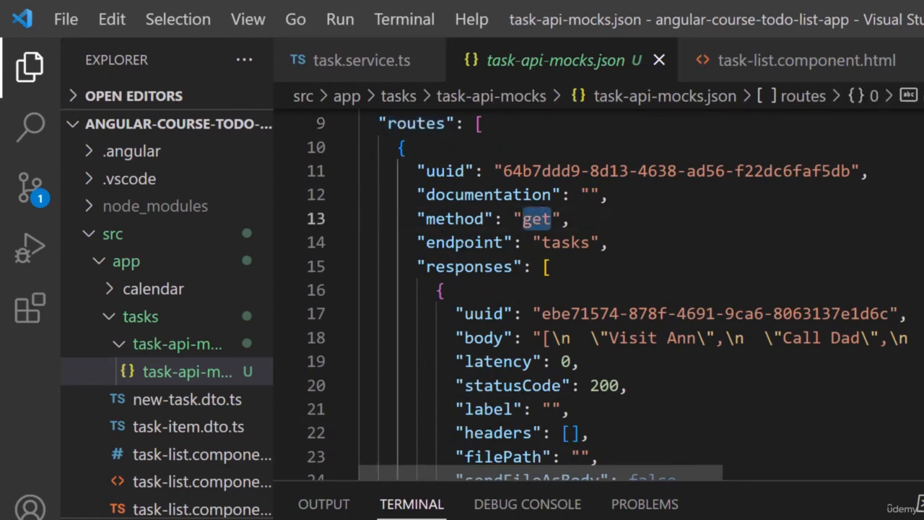
{"action": "double_click", "coordinate": [568, 243]}
{"action": "scroll", "coordinate": [569, 285], "scroll_direction": "down", "scroll_amount": 1}
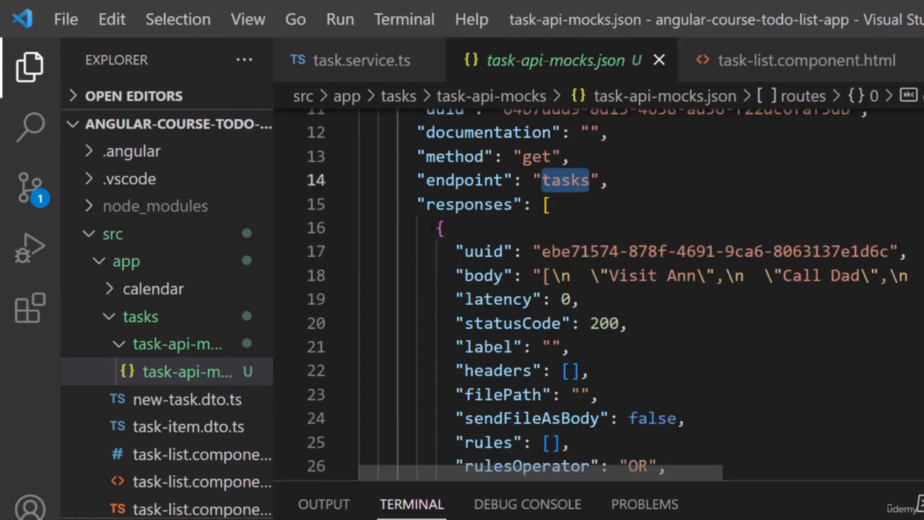
{"action": "scroll", "coordinate": [599, 289], "scroll_direction": "down", "scroll_amount": 1}
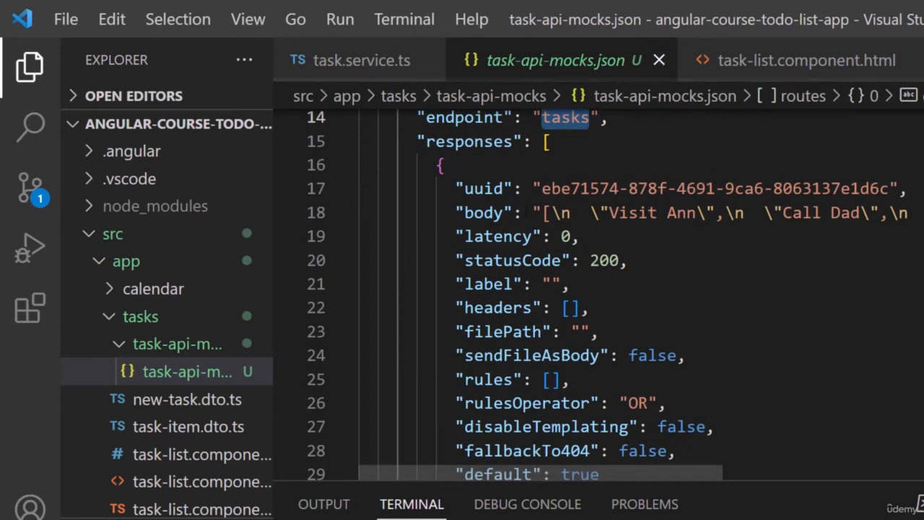
{"action": "triple_click", "coordinate": [534, 213]}
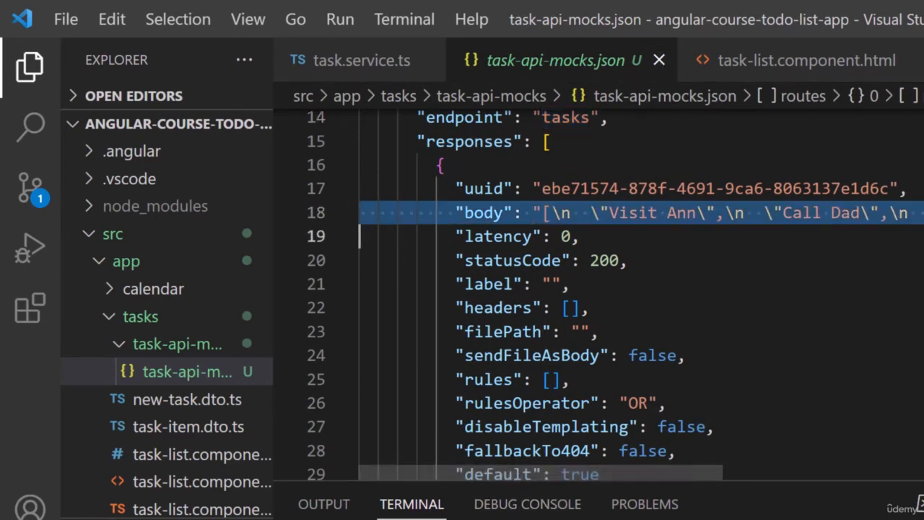
{"action": "scroll", "coordinate": [599, 288], "scroll_direction": "up", "scroll_amount": 1}
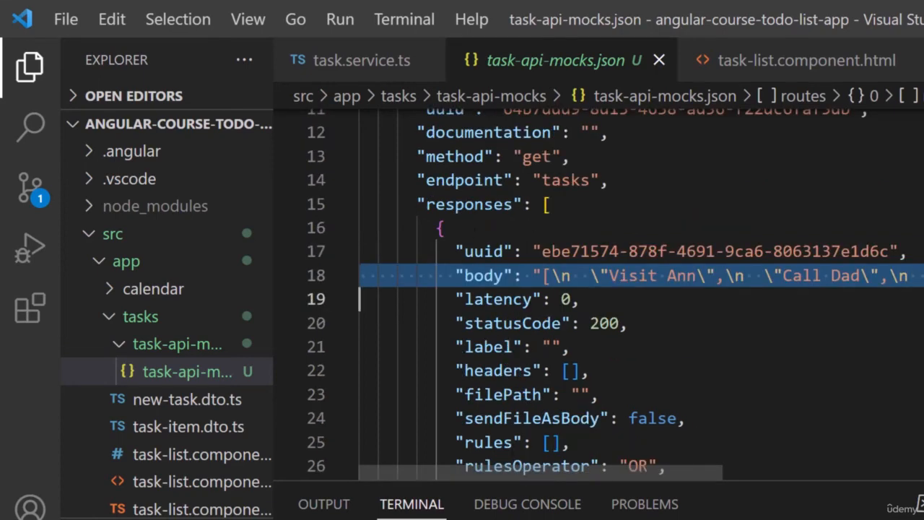
{"action": "left_click_drag", "start_coordinate": [561, 470], "coordinate": [629, 475]}
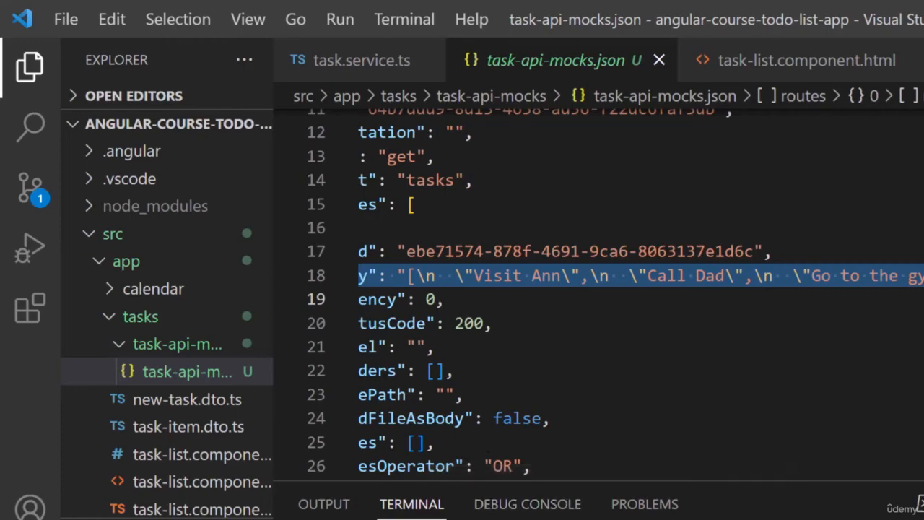
Step: In Mockoon, insert a curly-braced object with a "title" key before the first task string in the response body
{"action": "key", "text": "alt+Tab"}
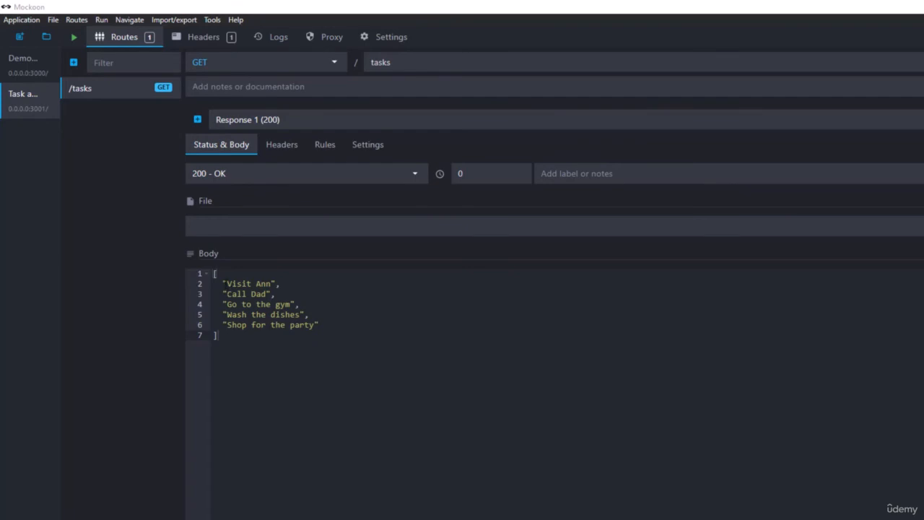
{"action": "type", "text": "{}"}
{"action": "key", "text": "Left"}
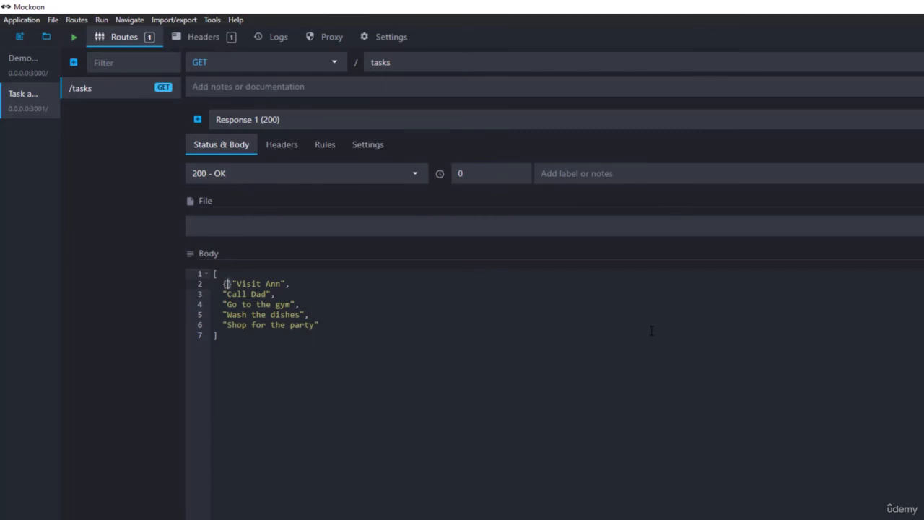
{"action": "type", "text": "\""}
{"action": "key", "text": "Left"}
{"action": "type", "text": "title"}
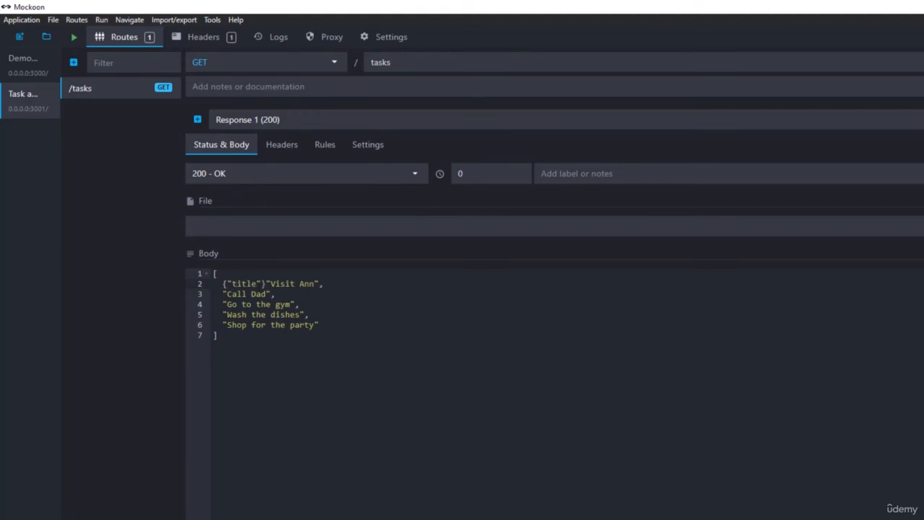
Step: Switch to Visual Studio Code and open task-item.dto.ts to check the properties of the TaskItem class
{"action": "key", "text": "alt+Tab"}
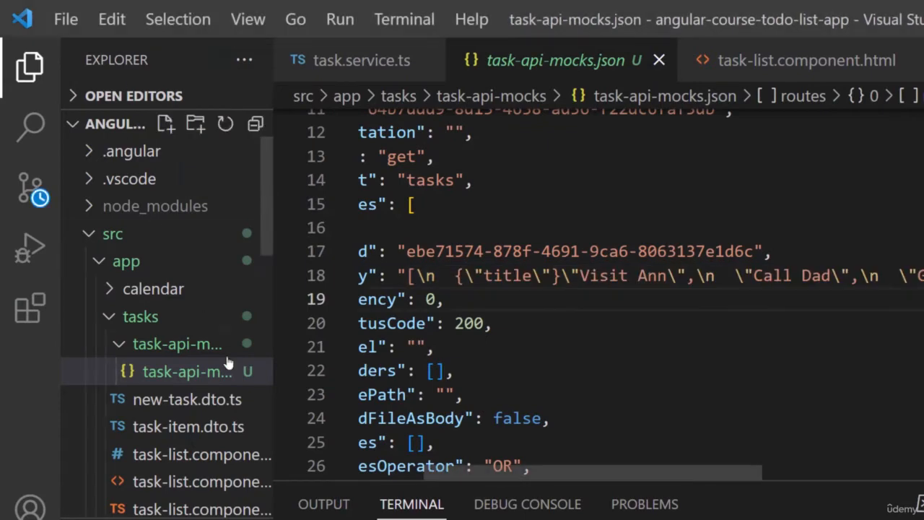
{"action": "scroll", "coordinate": [204, 318], "scroll_direction": "down", "scroll_amount": 4}
{"action": "scroll", "coordinate": [206, 319], "scroll_direction": "up", "scroll_amount": 3}
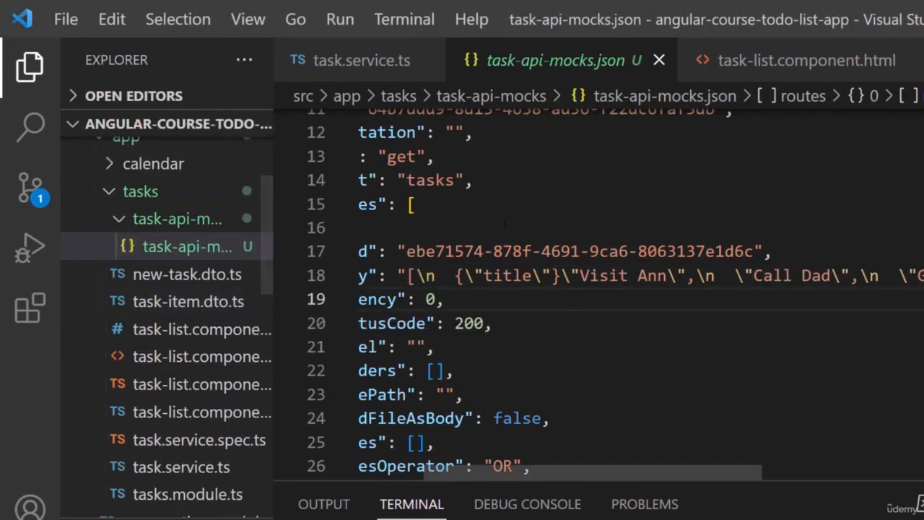
{"action": "left_click", "coordinate": [192, 309]}
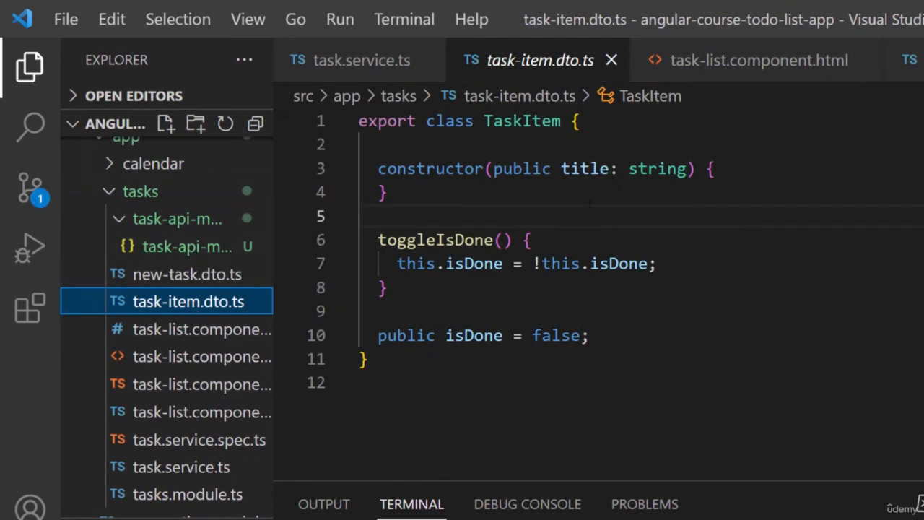
Step: In Mockoon, complete the first object as {"title": "Visit Ann"} and delete the leftover plain string beside it
{"action": "double_click", "coordinate": [585, 168]}
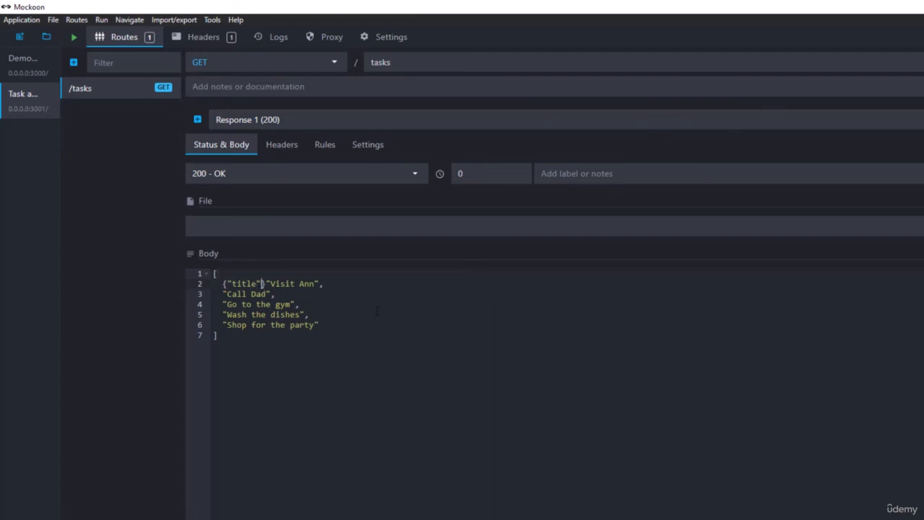
{"action": "type", "text": ": \"Visit A"}
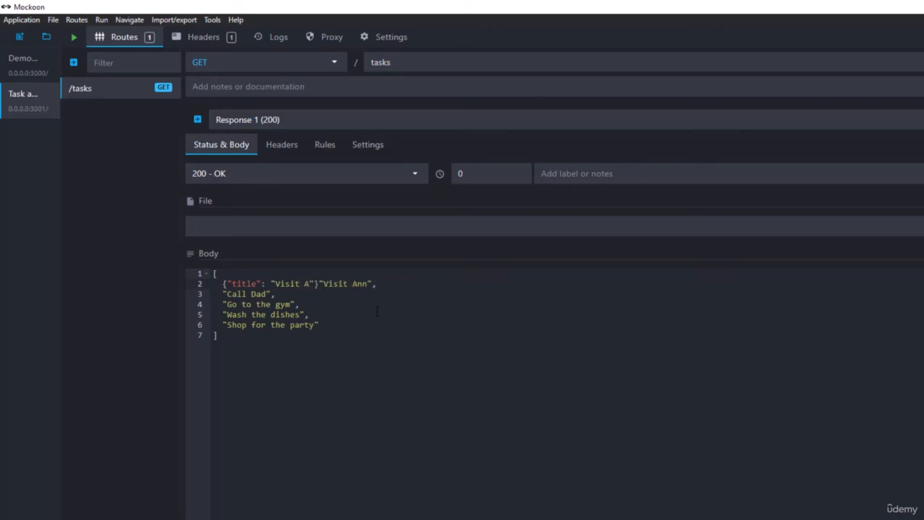
{"action": "type", "text": "nn"}
{"action": "left_click_drag", "start_coordinate": [382, 285], "coordinate": [331, 283]}
{"action": "key", "text": "BackSpace"}
{"action": "left_click", "coordinate": [287, 284]}
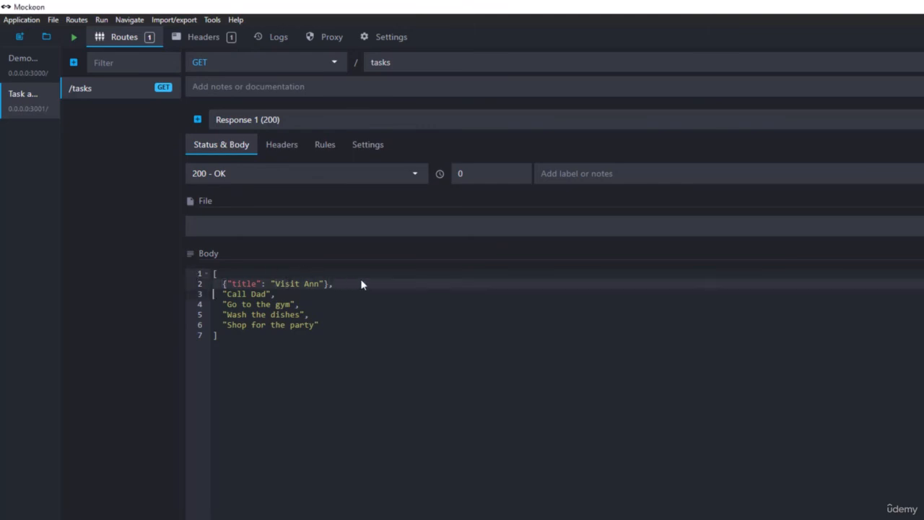
Step: Duplicate the "Visit Ann" object four times below the original in the response body and align the copies' indentation
{"action": "left_click", "coordinate": [363, 284]}
{"action": "key", "text": "Return"}
{"action": "type", "text": "{\"title\": \"Visit Ann\"},"}
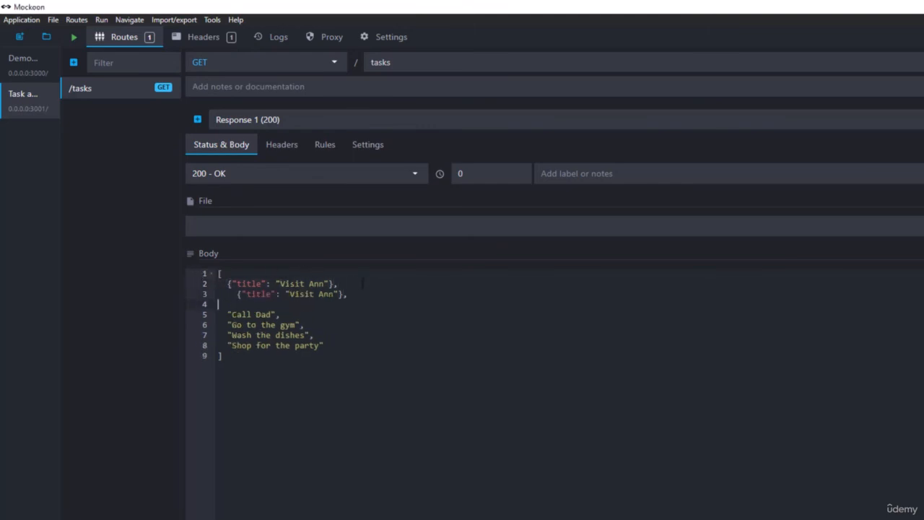
{"action": "key", "text": "ctrl+v"}
{"action": "key", "text": "ctrl+v"}
{"action": "key", "text": "ctrl+v"}
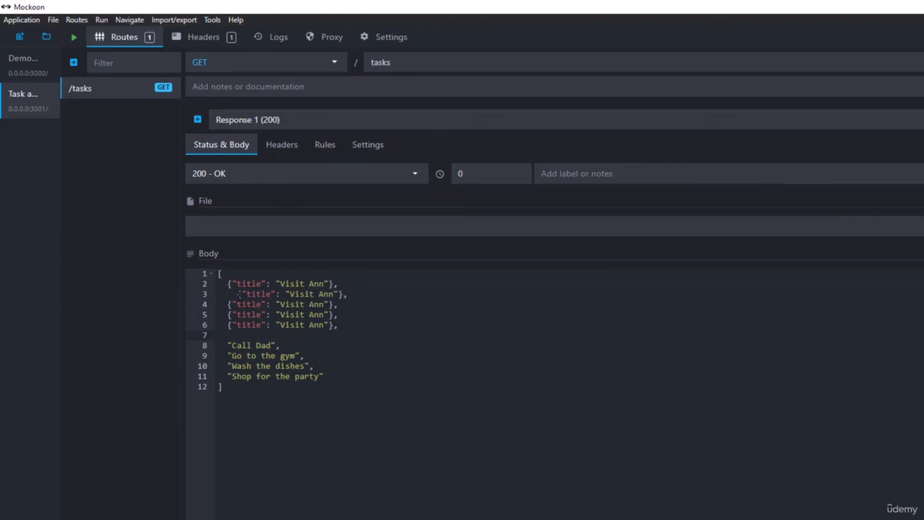
{"action": "left_click", "coordinate": [238, 294]}
{"action": "key", "text": "BackSpace"}
{"action": "key", "text": "BackSpace"}
Step: Set the titles of the second and third objects to "Call Dad" and "Go to the gym"
{"action": "left_click", "coordinate": [231, 345]}
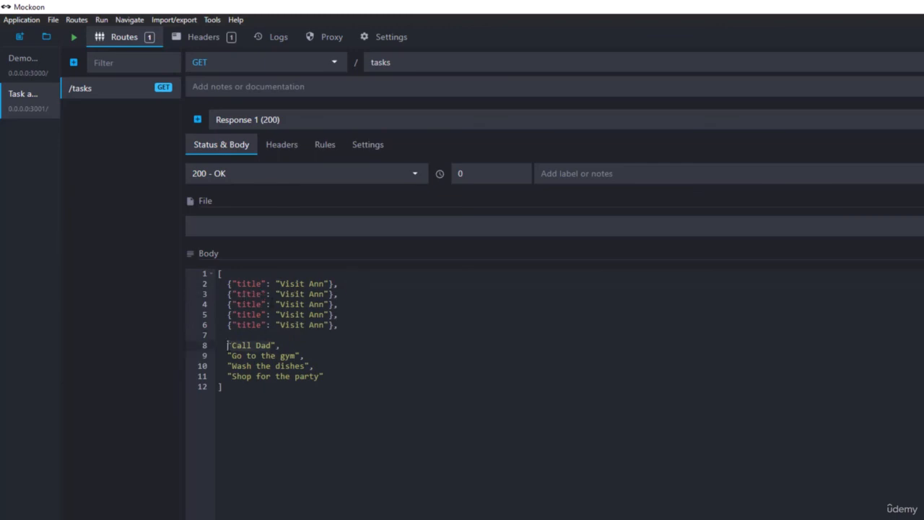
{"action": "left_click_drag", "start_coordinate": [324, 294], "coordinate": [285, 295]}
{"action": "key", "text": "BackSpace"}
{"action": "key", "text": "BackSpace"}
{"action": "type", "text": "Call Dad"}
{"action": "left_click", "coordinate": [231, 355]}
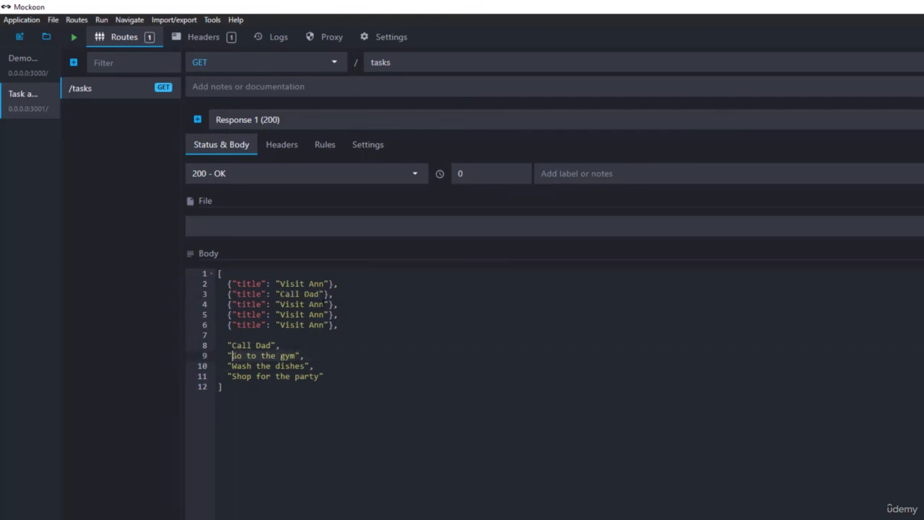
{"action": "left_click_drag", "start_coordinate": [324, 304], "coordinate": [280, 305]}
{"action": "type", "text": "Go to the gym"}
Step: Set the titles of the fourth and fifth objects to "Wash the dishes" and "Shop for the party"
{"action": "left_click_drag", "start_coordinate": [306, 366], "coordinate": [231, 366]}
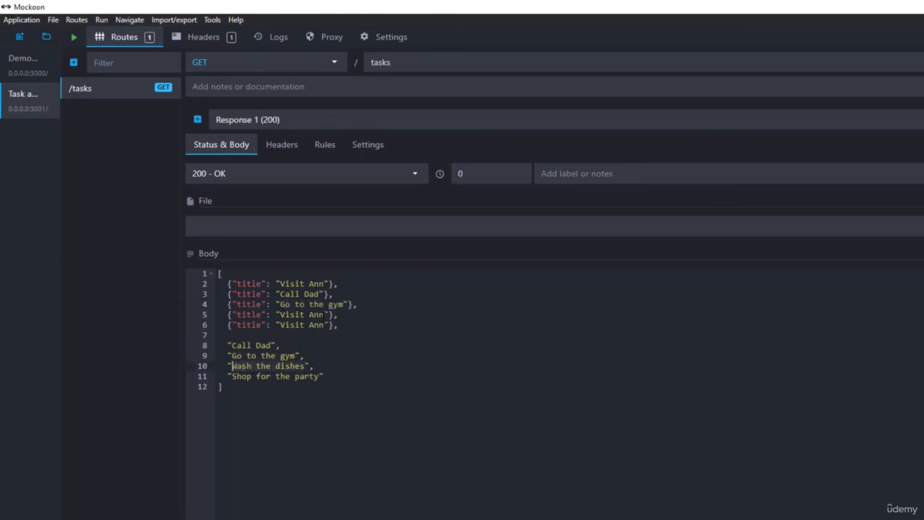
{"action": "left_click_drag", "start_coordinate": [324, 314], "coordinate": [280, 314]}
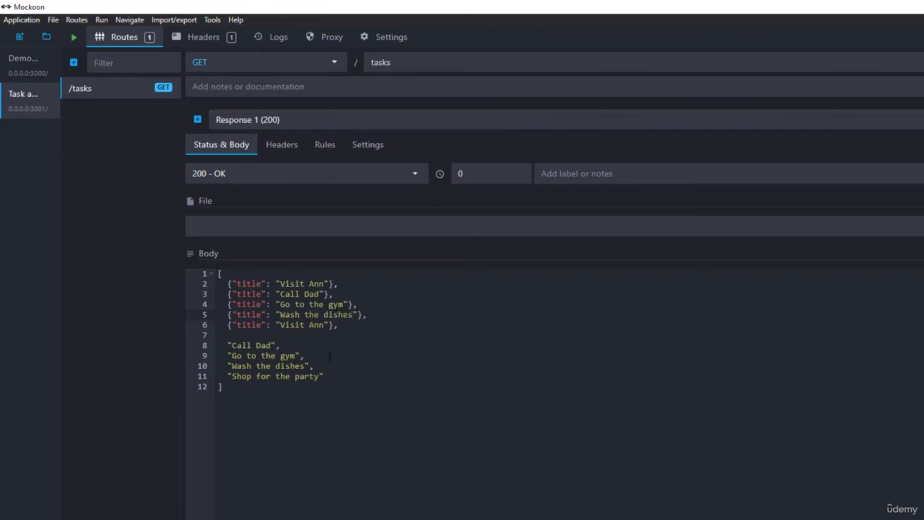
{"action": "left_click", "coordinate": [231, 376]}
{"action": "left_click", "coordinate": [296, 325]}
{"action": "left_click_drag", "start_coordinate": [325, 325], "coordinate": [280, 325]}
{"action": "type", "text": "Shop for the party"}
Step: Delete the leftover plain task strings below the objects, plus the trailing comma and blank line after the last object
{"action": "left_click_drag", "start_coordinate": [333, 375], "coordinate": [185, 344]}
{"action": "key", "text": "BackSpace"}
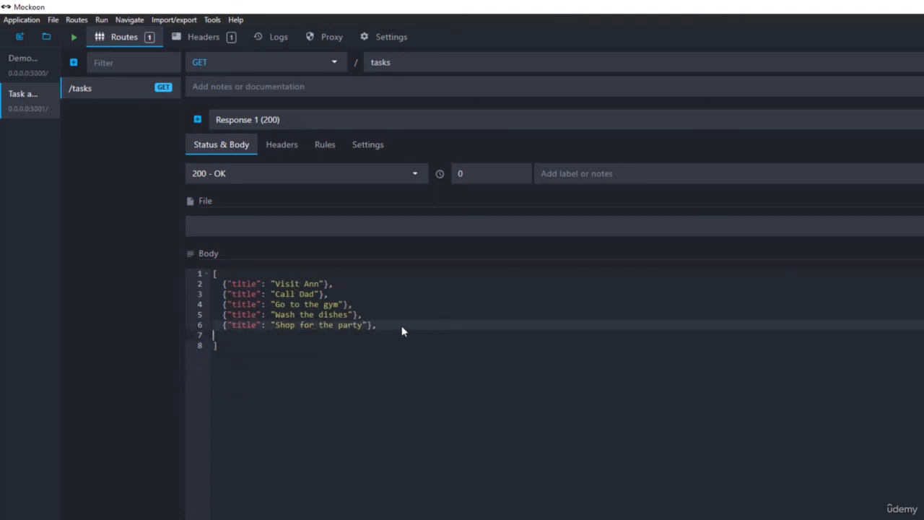
{"action": "left_click", "coordinate": [419, 327]}
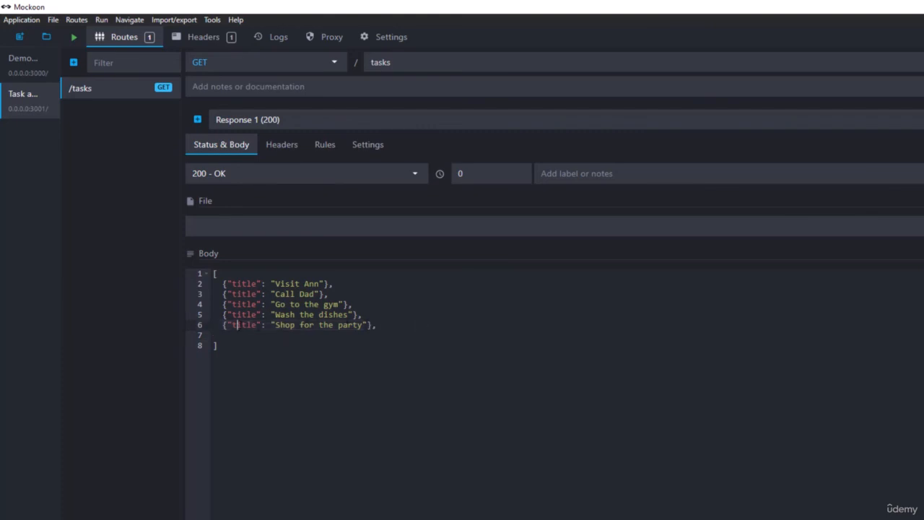
{"action": "double_click", "coordinate": [235, 325]}
{"action": "left_click", "coordinate": [338, 325]}
{"action": "left_click_drag", "start_coordinate": [371, 325], "coordinate": [223, 325]}
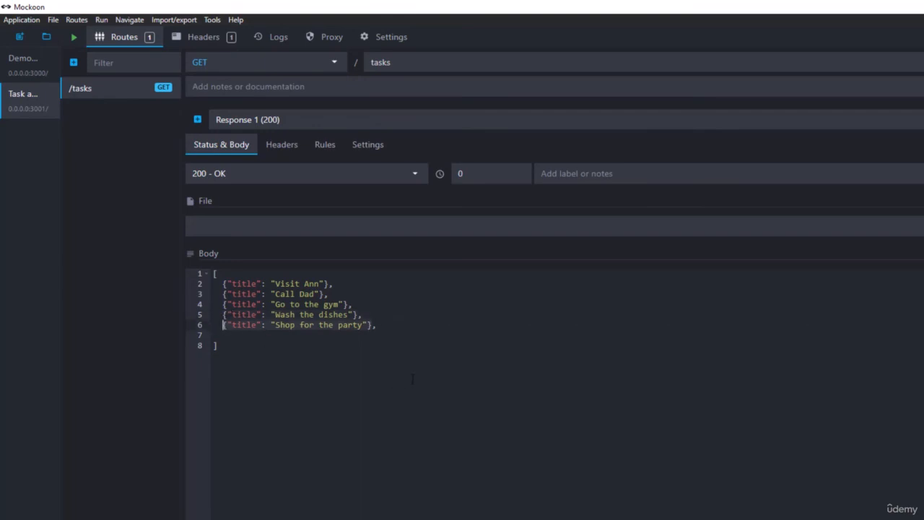
{"action": "left_click", "coordinate": [409, 326]}
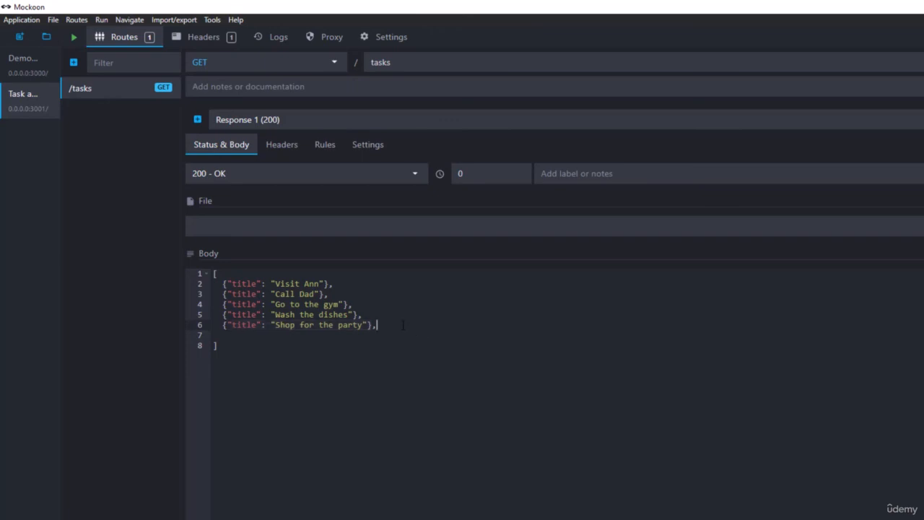
{"action": "key", "text": "BackSpace"}
{"action": "key", "text": "Delete"}
{"action": "left_click", "coordinate": [378, 363]}
Step: Switch to Visual Studio Code, examine the title objects in the response body of task-api-mocks.json, and save the file
{"action": "key", "text": "alt+Tab"}
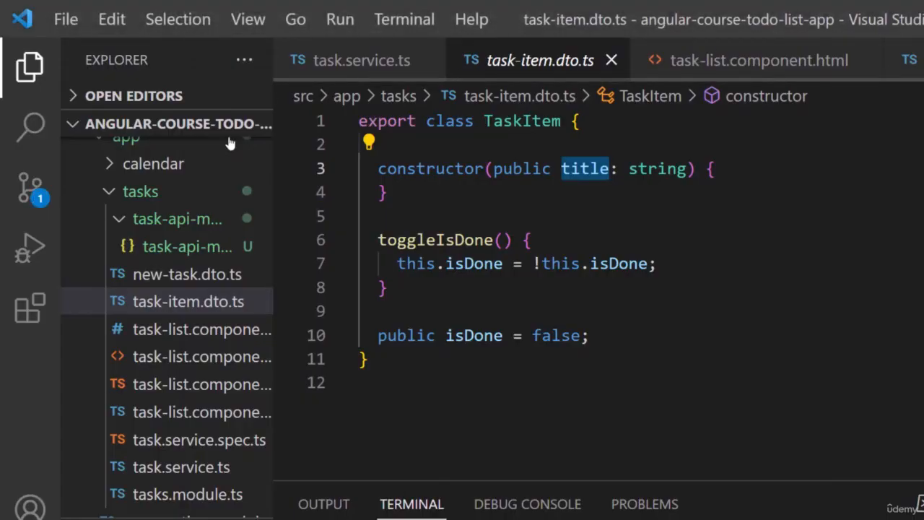
{"action": "left_click", "coordinate": [154, 246]}
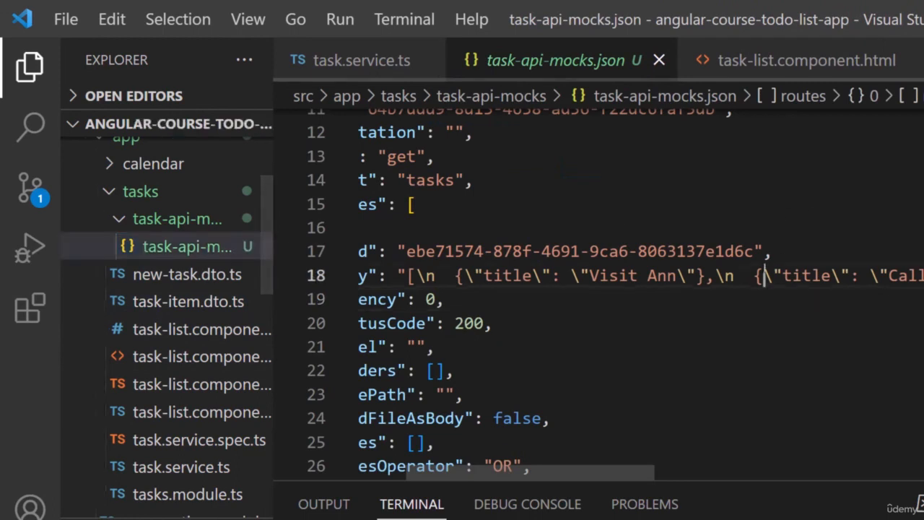
{"action": "left_click_drag", "start_coordinate": [407, 276], "coordinate": [503, 275]}
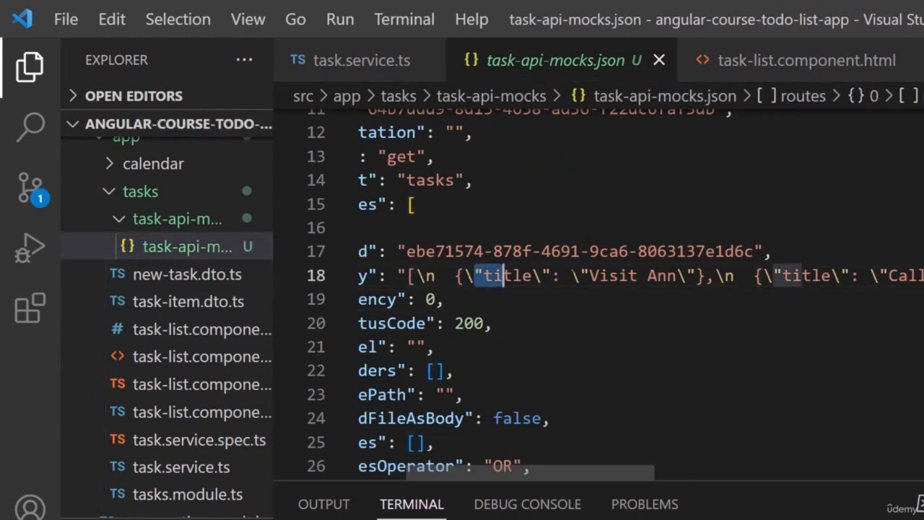
{"action": "left_click_drag", "start_coordinate": [580, 276], "coordinate": [629, 276]}
{"action": "left_click_drag", "start_coordinate": [716, 276], "coordinate": [803, 276]}
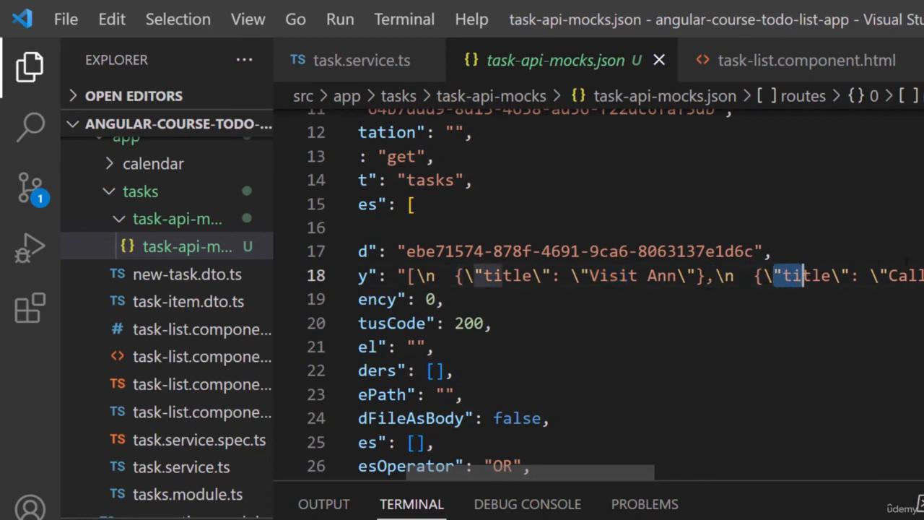
{"action": "double_click", "coordinate": [908, 276]}
{"action": "left_click", "coordinate": [650, 228]}
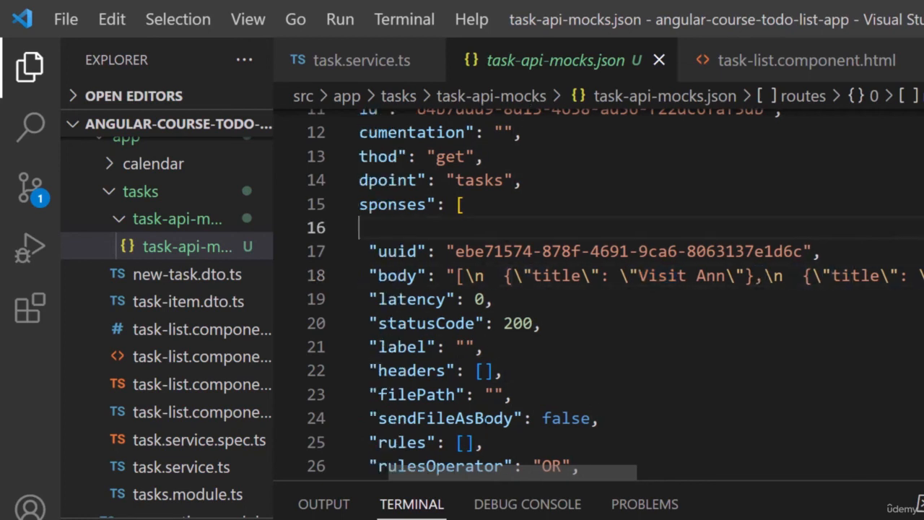
{"action": "key", "text": "ctrl+s"}
{"action": "key", "text": "alt+Tab"}
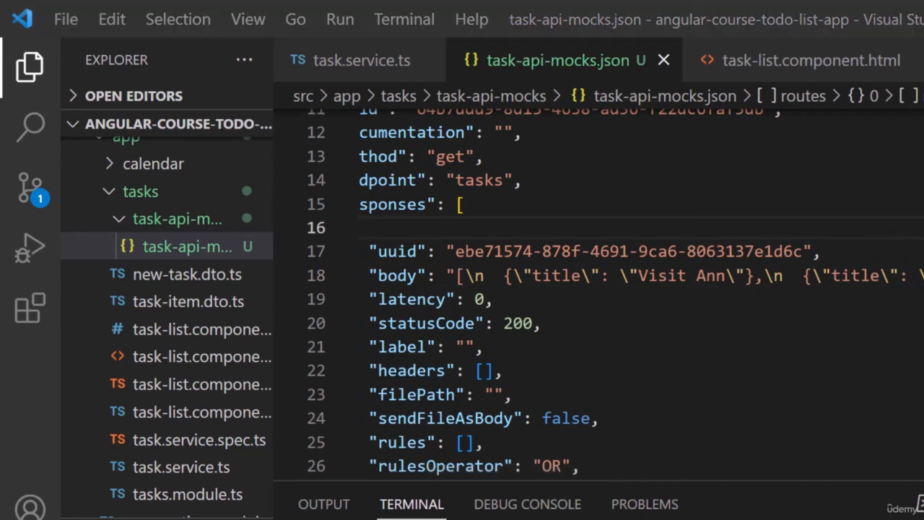